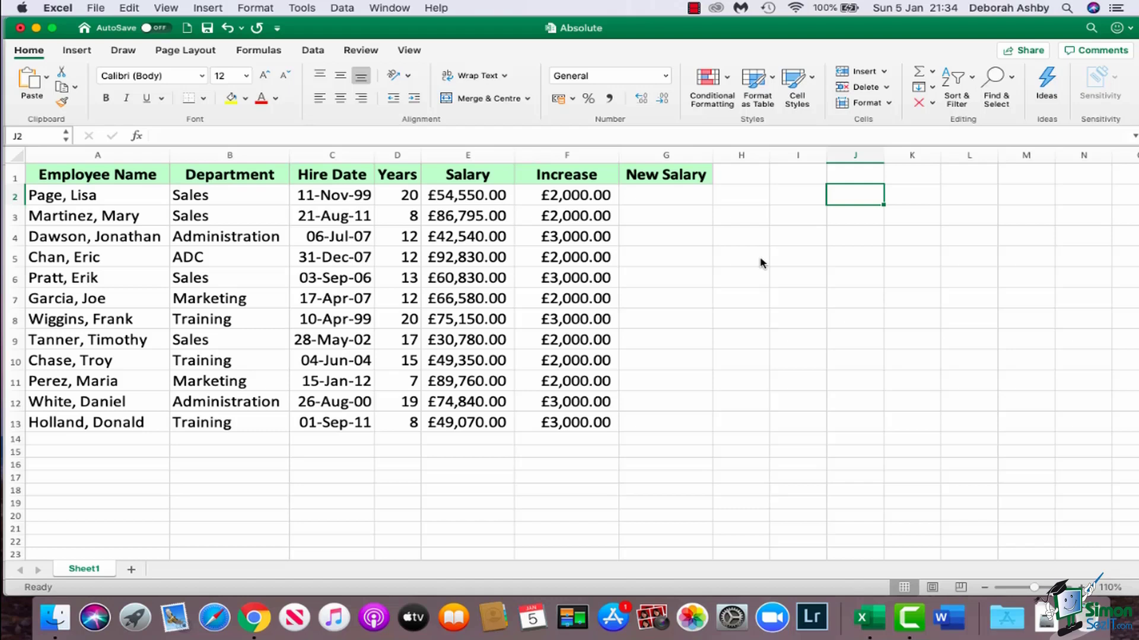
Enter =SUM(E2+F2) in G2 so the first New Salary shows £56,550.00
{"action": "left_click", "coordinate": [674, 198]}
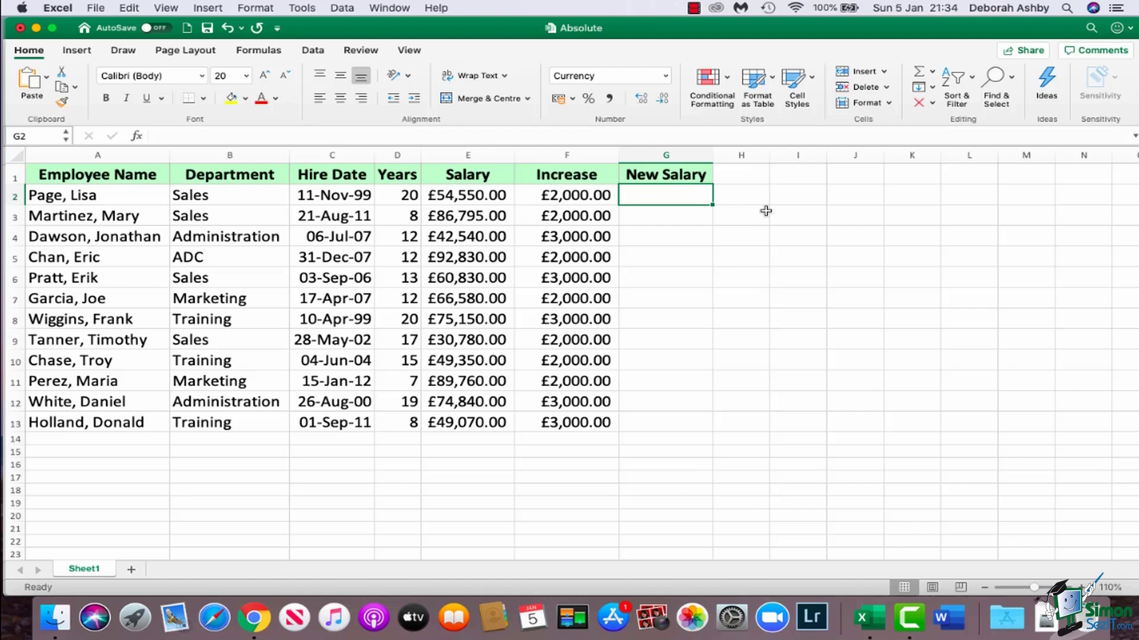
{"action": "left_click", "coordinate": [494, 196]}
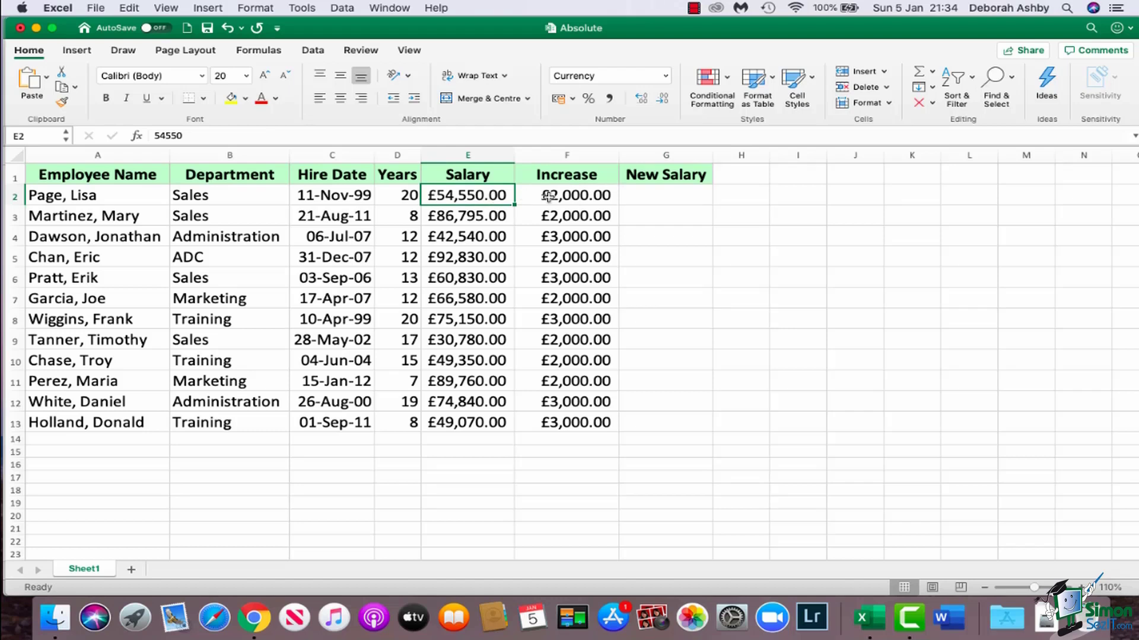
{"action": "left_click", "coordinate": [567, 197]}
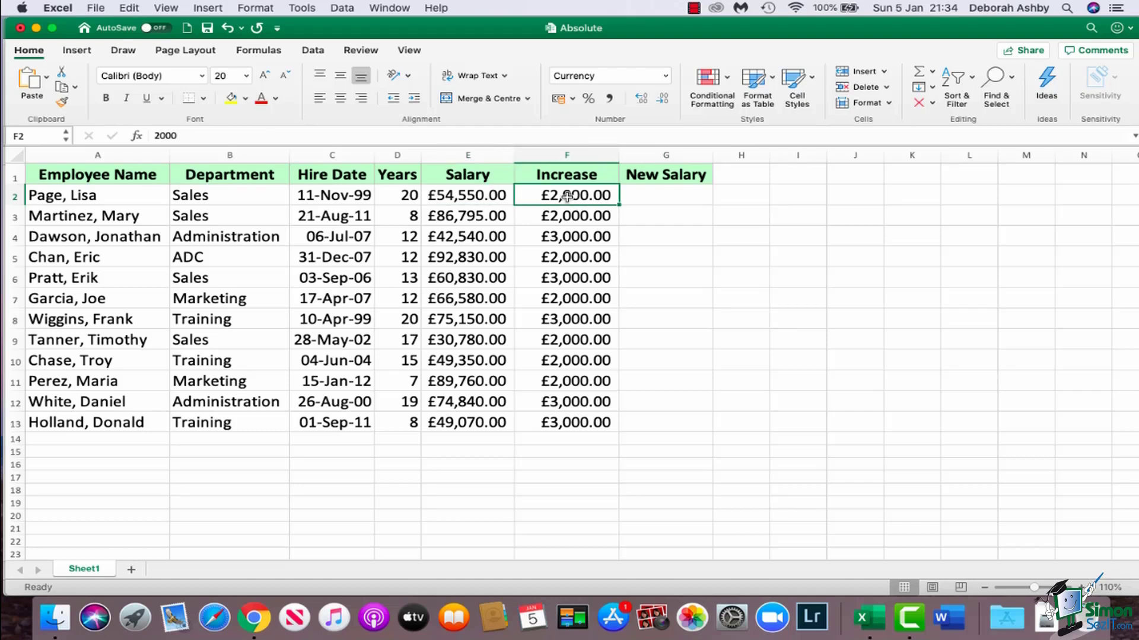
{"action": "left_click", "coordinate": [652, 201]}
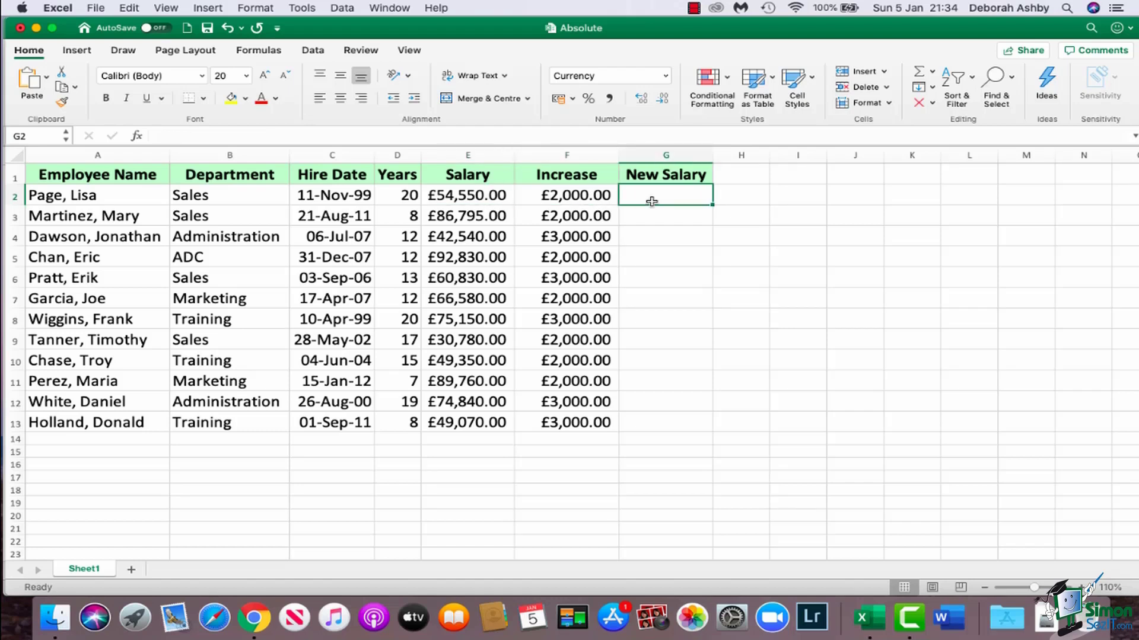
{"action": "type", "text": "="}
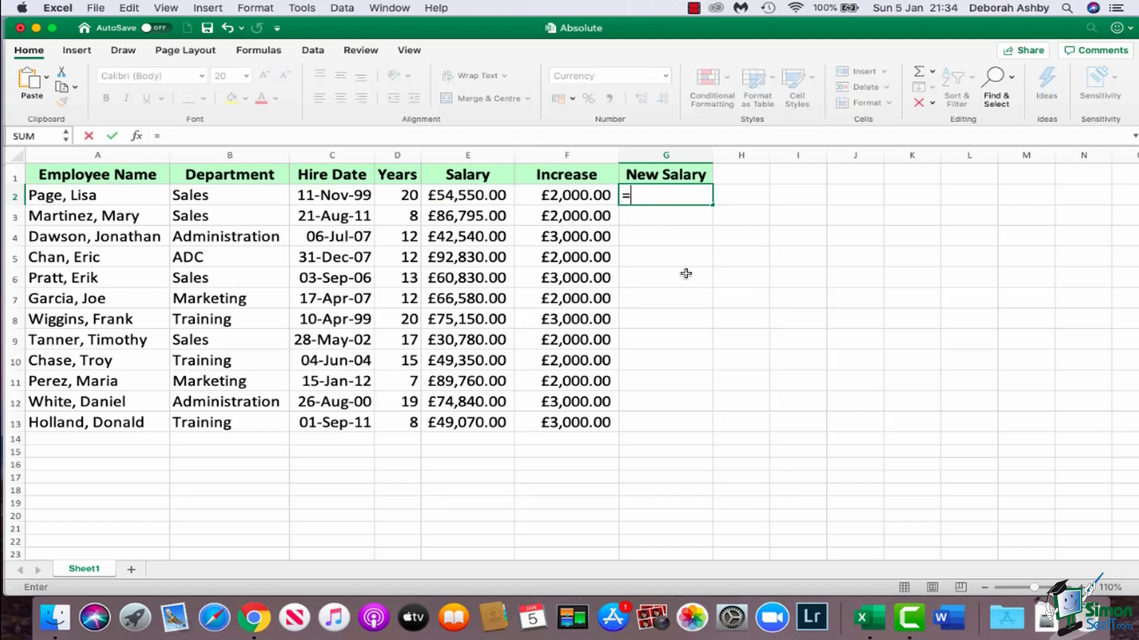
{"action": "type", "text": "SUM"}
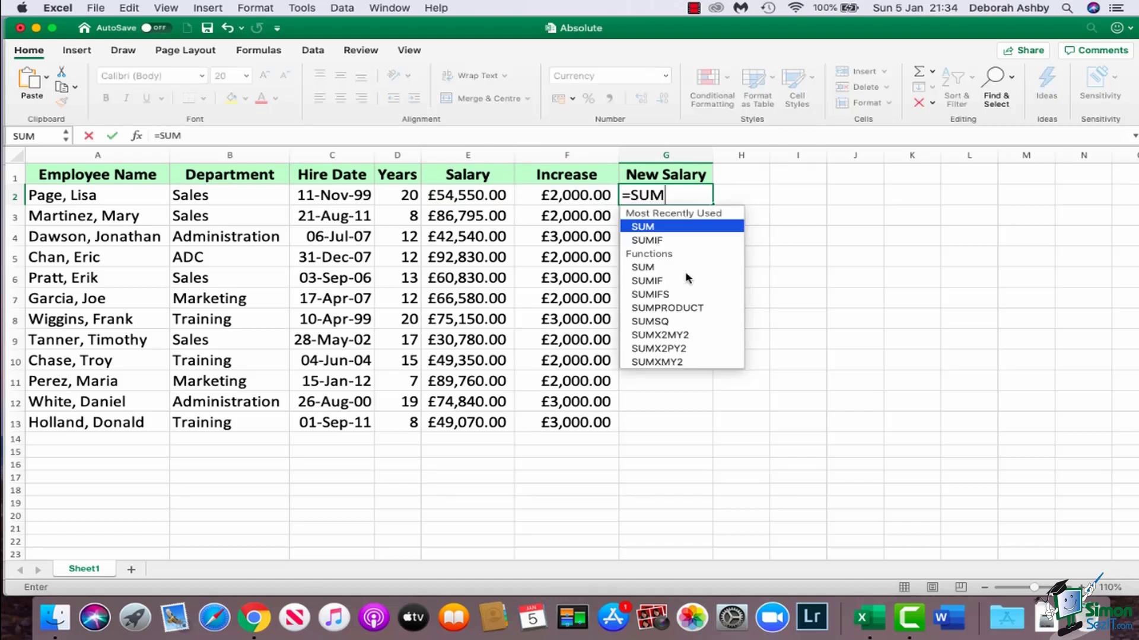
{"action": "type", "text": "("}
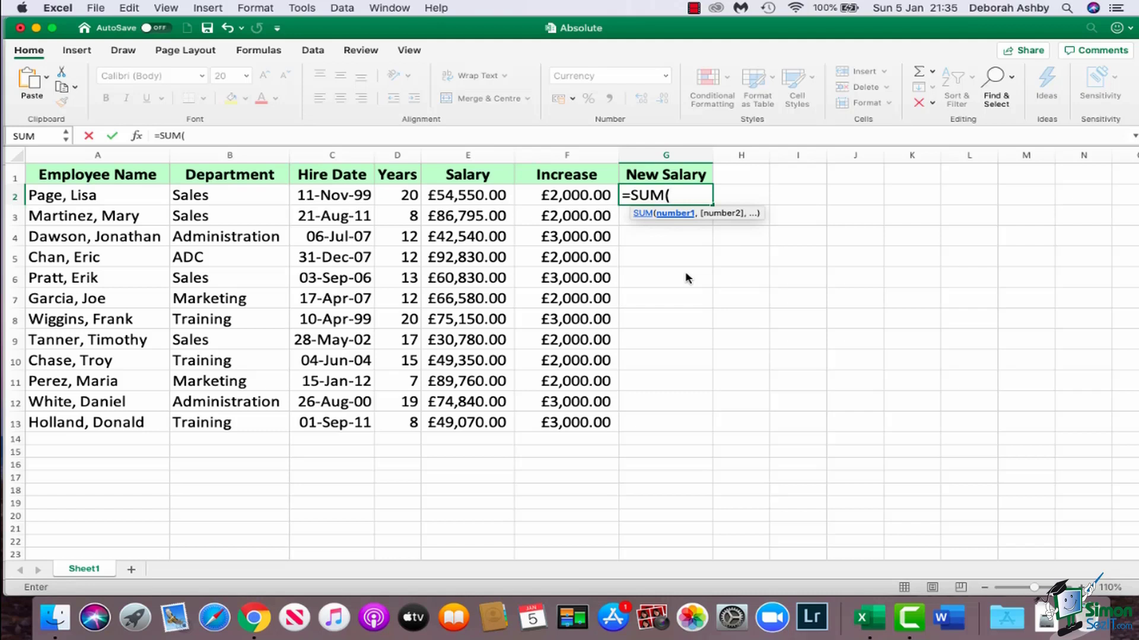
{"action": "left_click", "coordinate": [491, 197]}
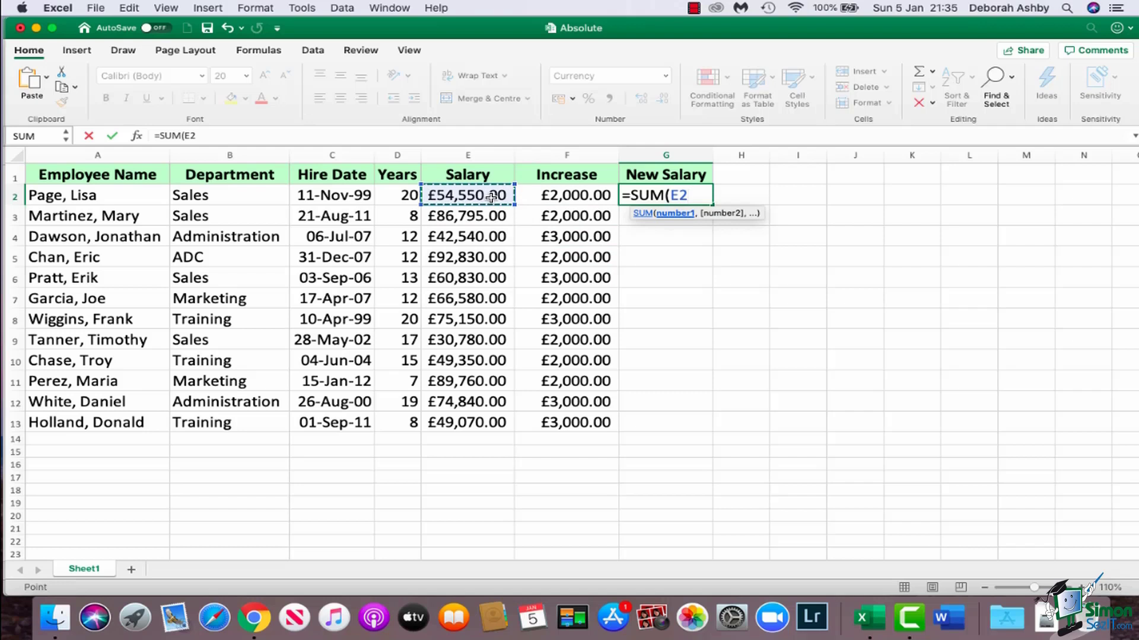
{"action": "type", "text": "+"}
{"action": "left_click", "coordinate": [564, 198]}
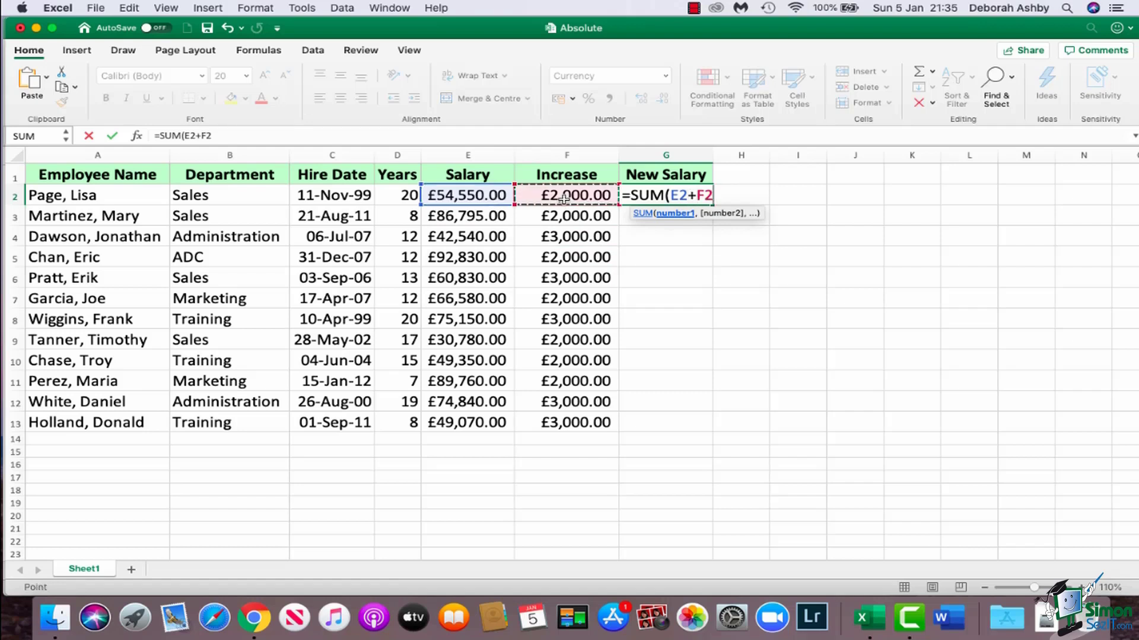
{"action": "type", "text": ")"}
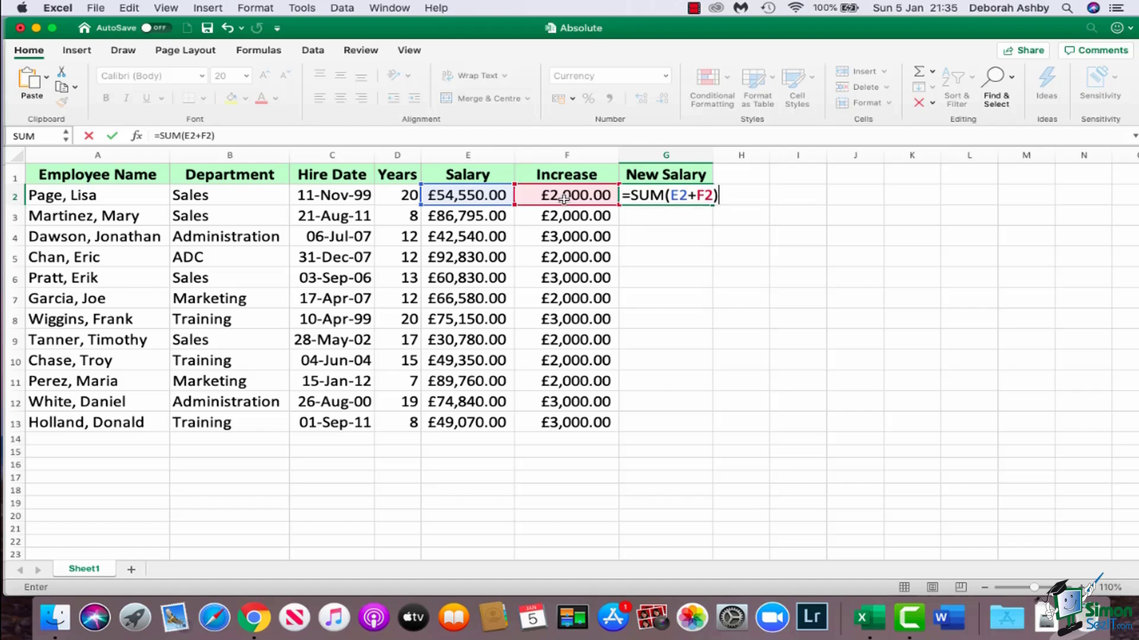
{"action": "key", "text": "Return"}
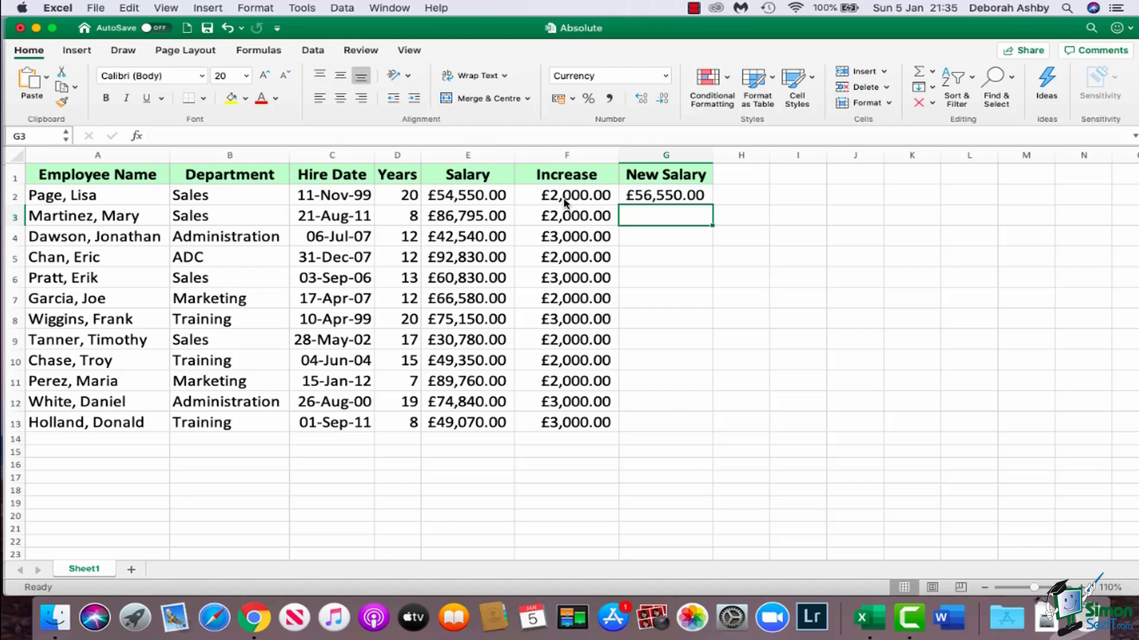
Fill the G2 formula down to G13, ending at £52,070.00, then deselect
{"action": "left_click", "coordinate": [654, 199]}
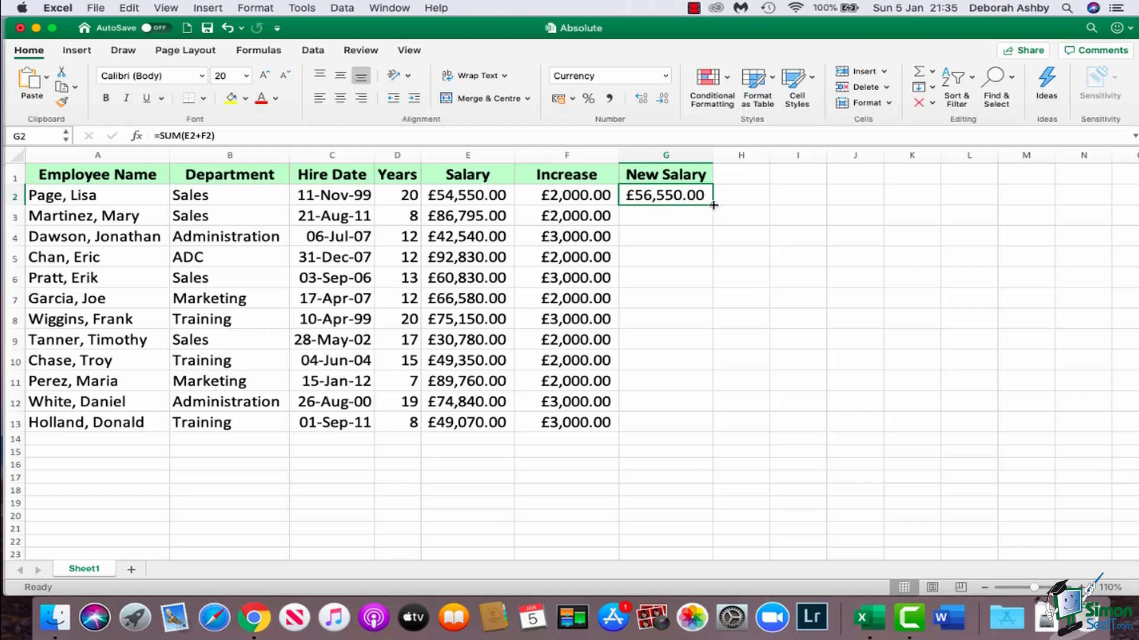
{"action": "left_click_drag", "start_coordinate": [714, 206], "coordinate": [710, 428]}
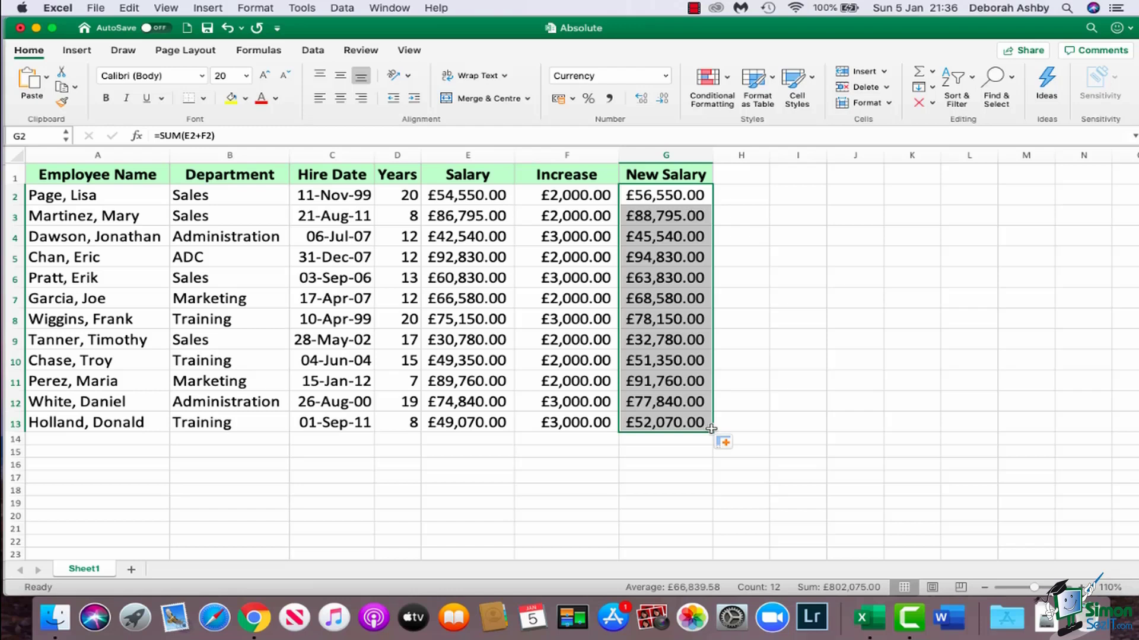
{"action": "left_click", "coordinate": [738, 217]}
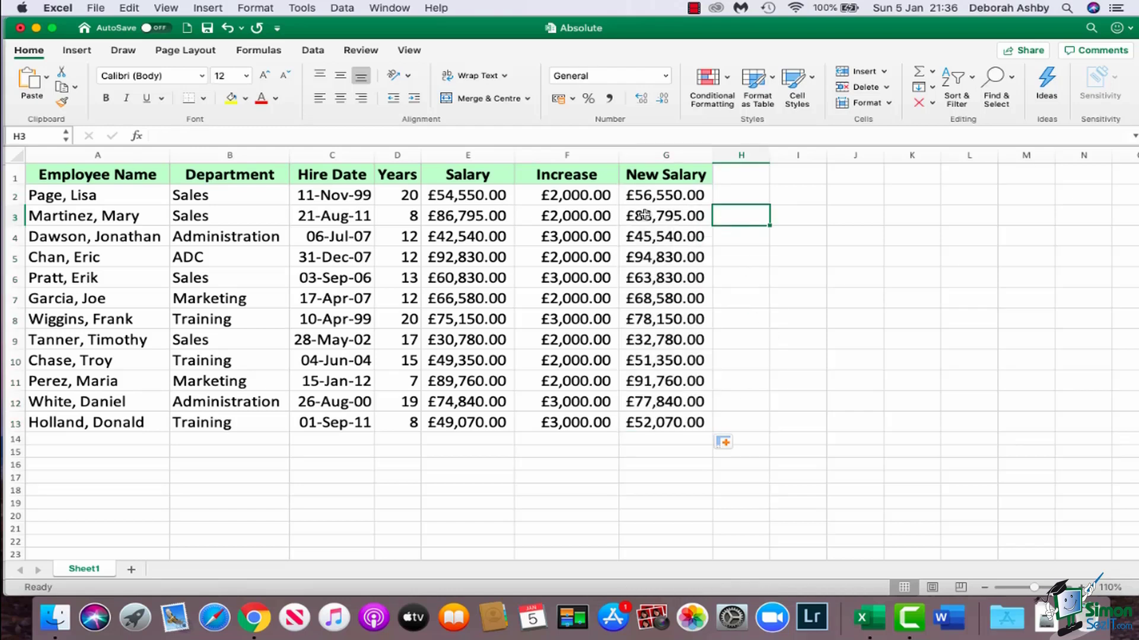
Inspect the salaries and copied New Salary formulas in rows 3, 5 and 7
{"action": "left_click", "coordinate": [462, 217]}
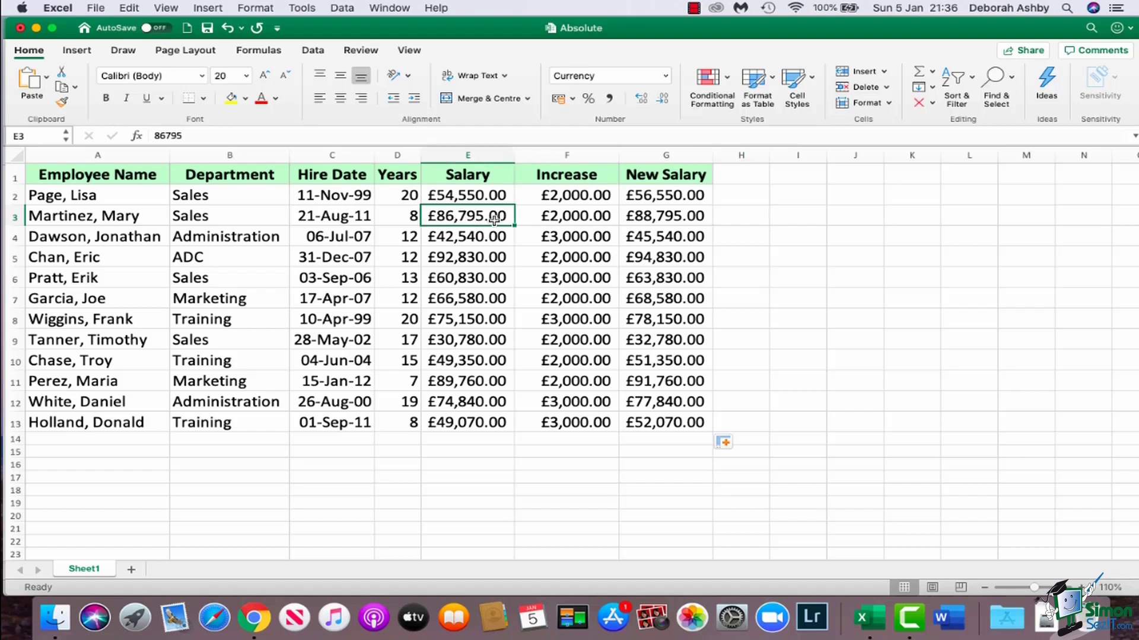
{"action": "left_click", "coordinate": [550, 220]}
{"action": "left_click", "coordinate": [649, 216]}
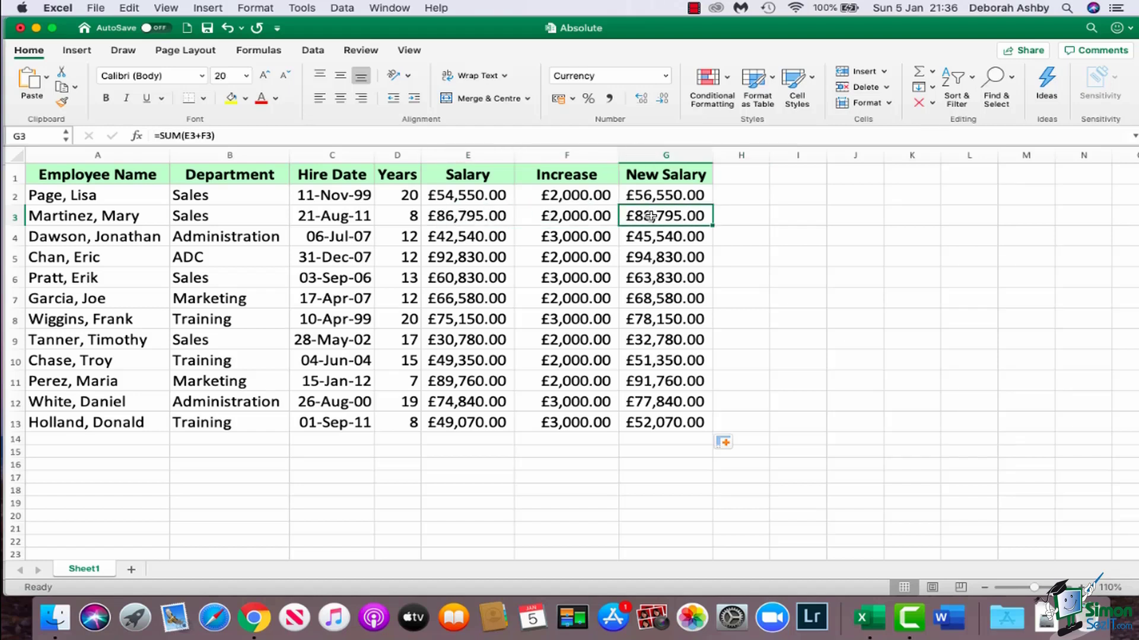
{"action": "left_click", "coordinate": [459, 258]}
{"action": "left_click", "coordinate": [632, 258]}
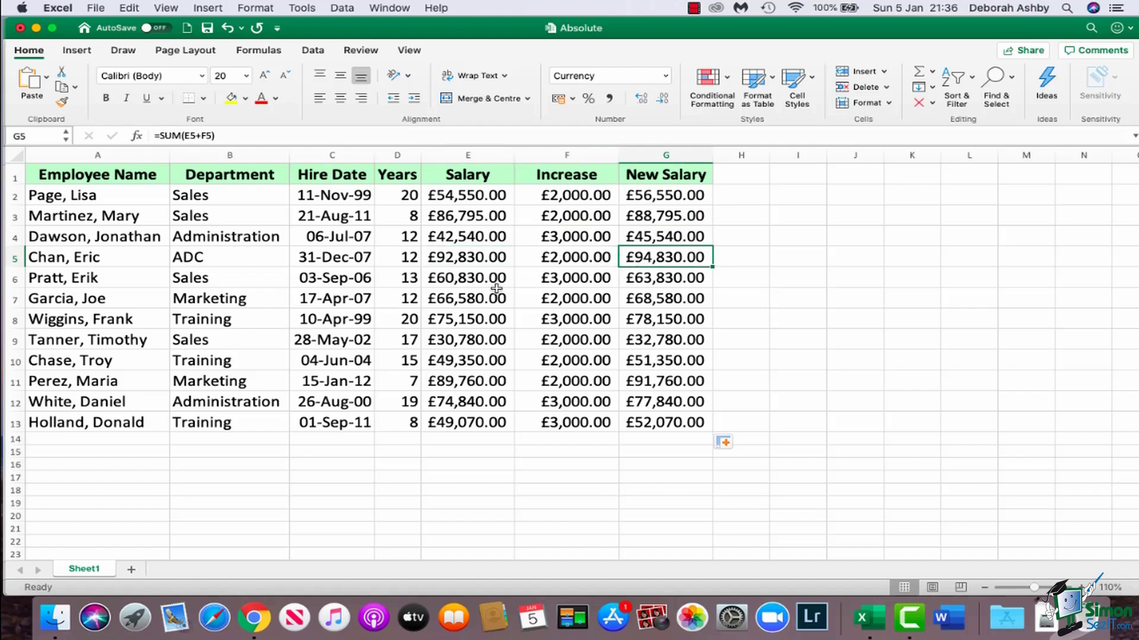
{"action": "left_click", "coordinate": [468, 298]}
{"action": "left_click", "coordinate": [656, 304]}
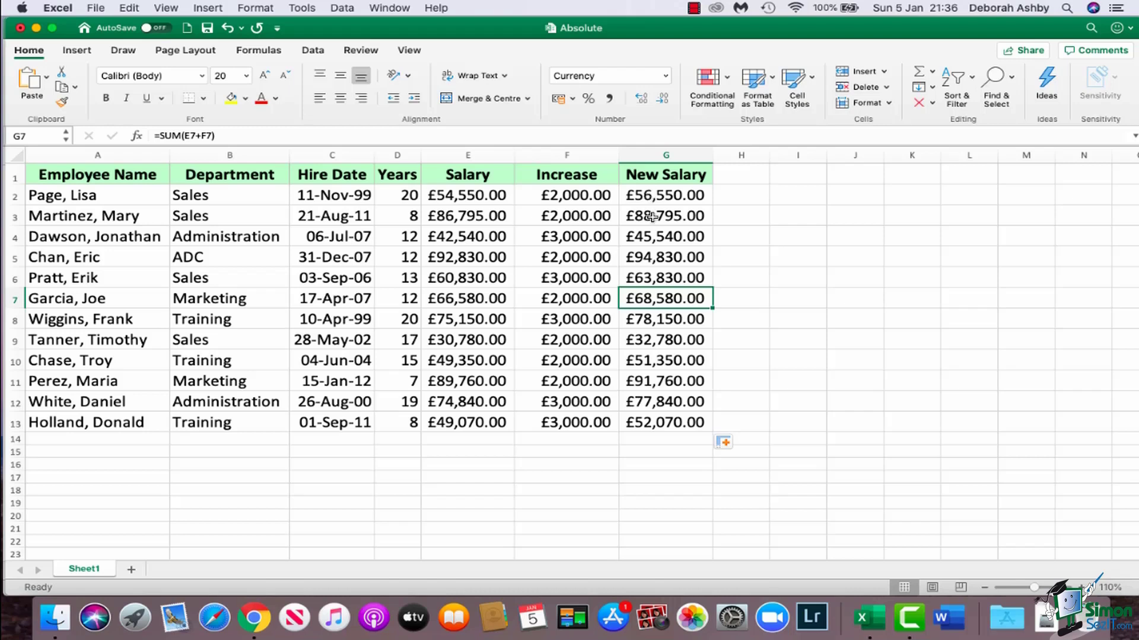
Show that G3 and G4 add their own row's salary and increase, e.g. =SUM(E4+F4)
{"action": "left_click", "coordinate": [652, 218]}
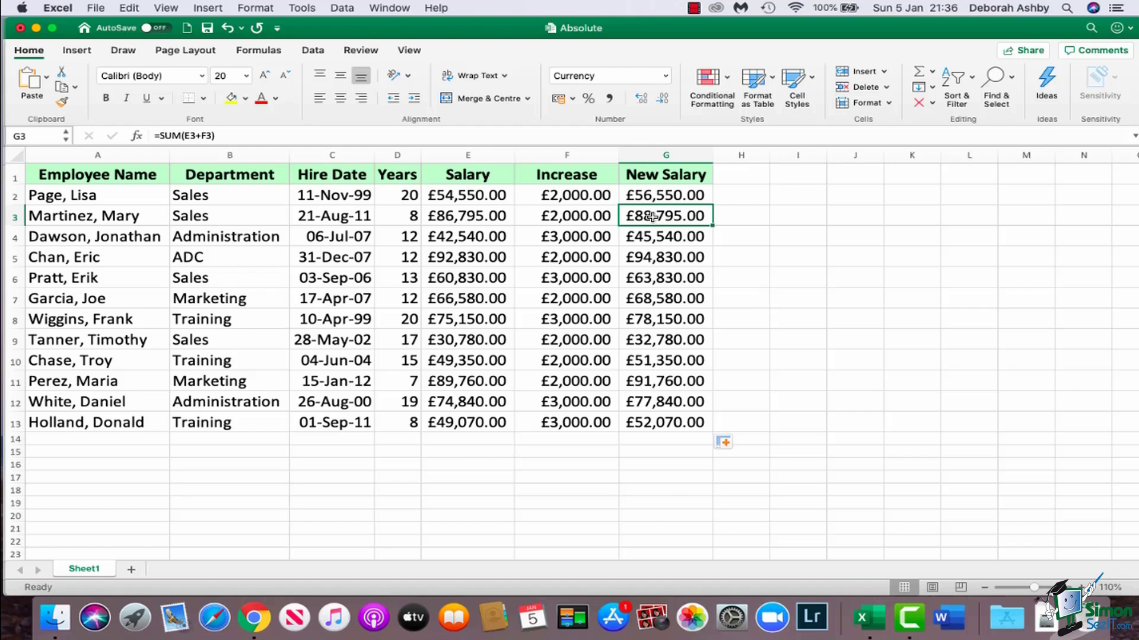
{"action": "left_click", "coordinate": [472, 217]}
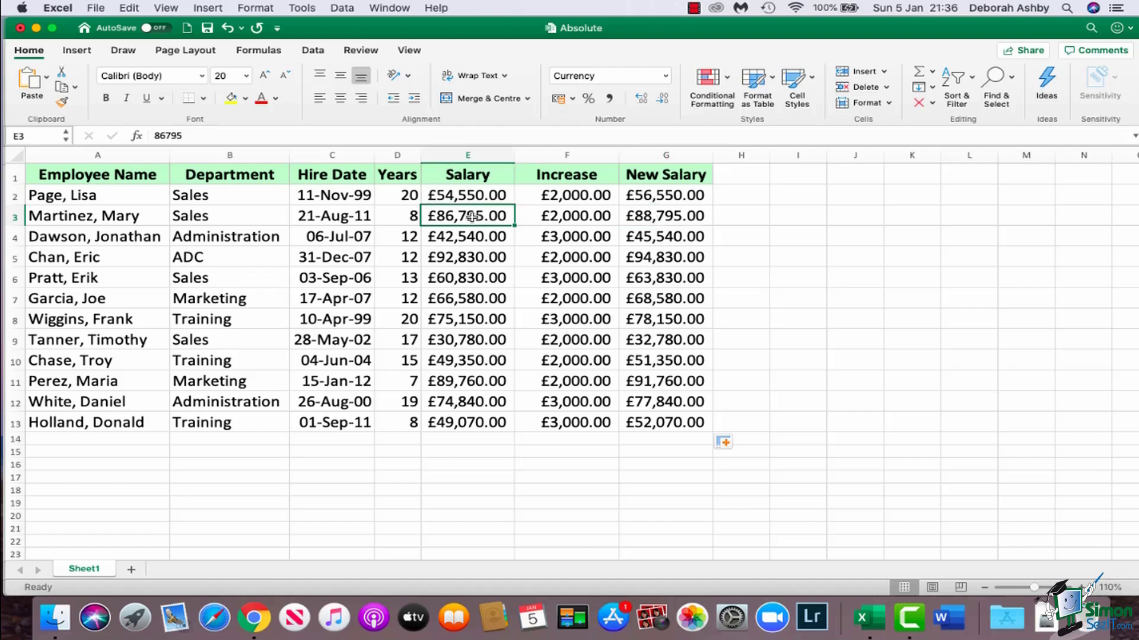
{"action": "left_click", "coordinate": [541, 217]}
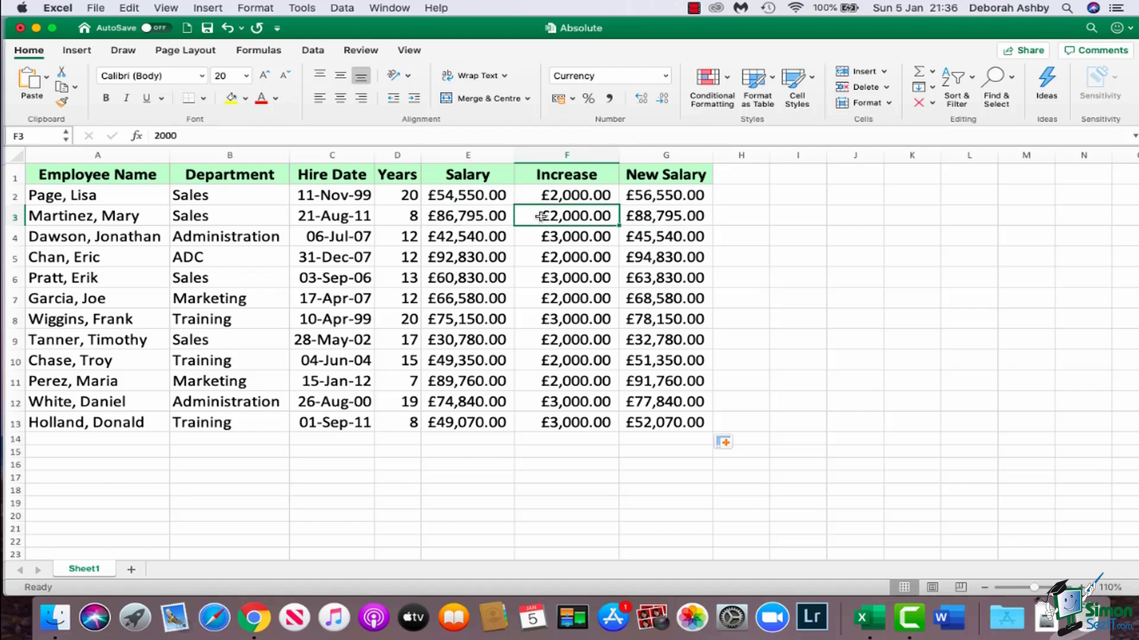
{"action": "left_click", "coordinate": [654, 240]}
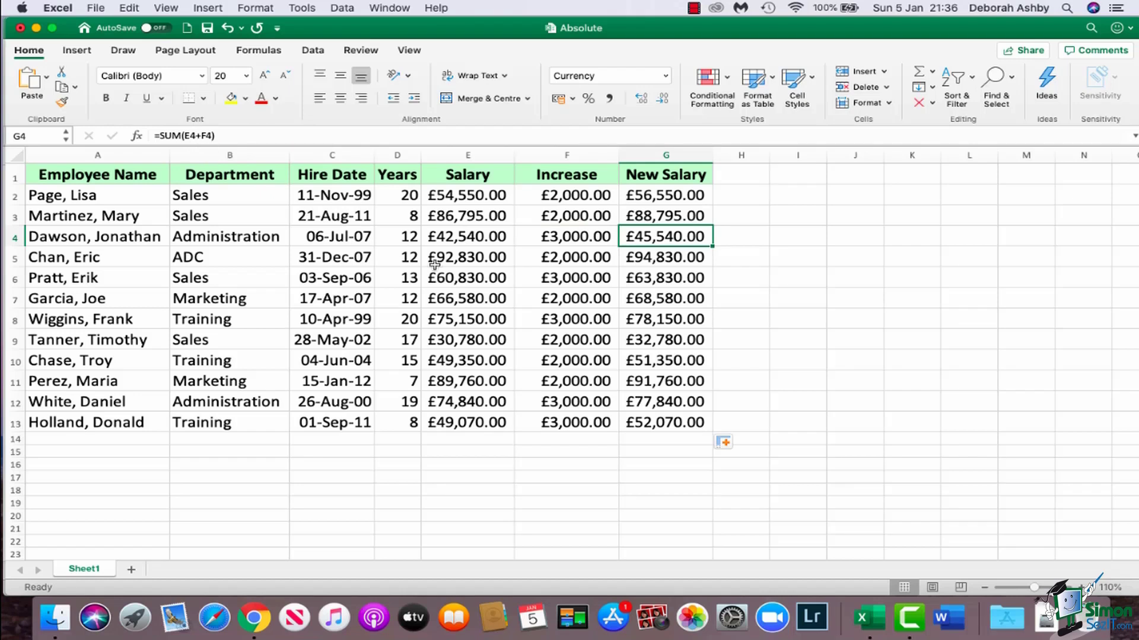
{"action": "left_click", "coordinate": [435, 238]}
{"action": "left_click", "coordinate": [565, 240]}
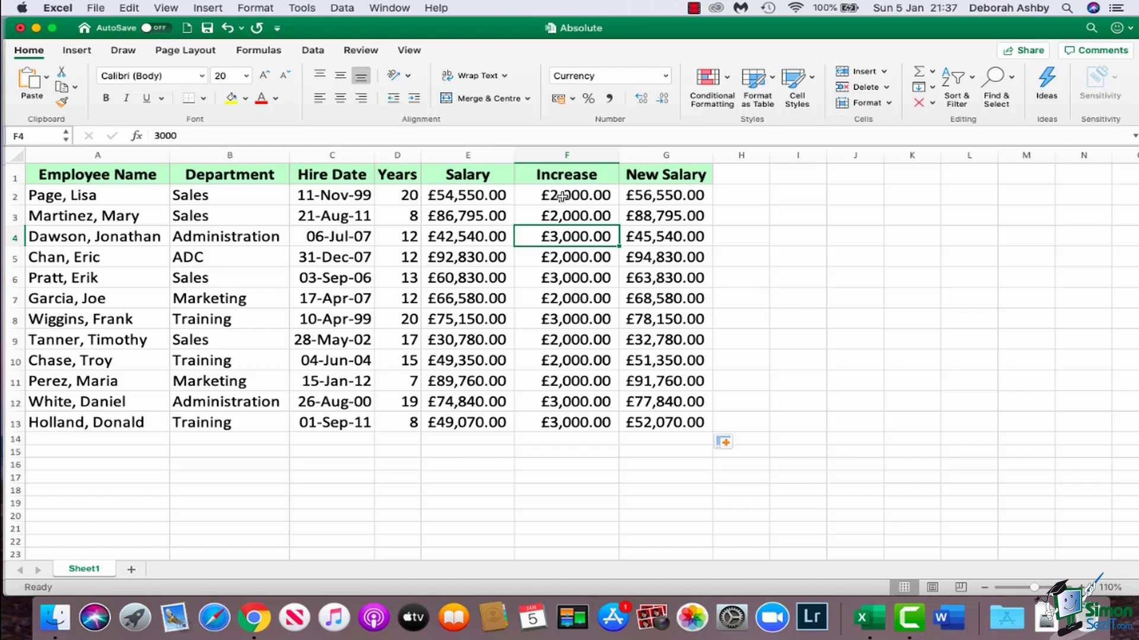
Clear the Increase and New Salary values in F2:G13 and enter a 2.2% rate in J2
{"action": "left_click_drag", "start_coordinate": [563, 197], "coordinate": [671, 427]}
{"action": "key", "text": "Delete"}
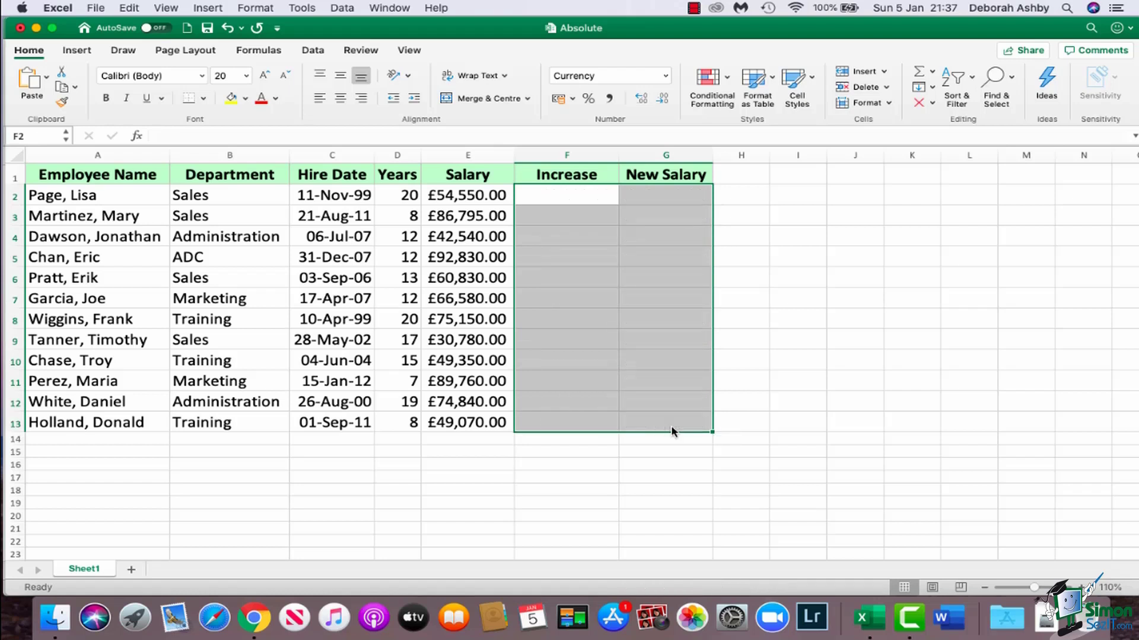
{"action": "left_click", "coordinate": [876, 197]}
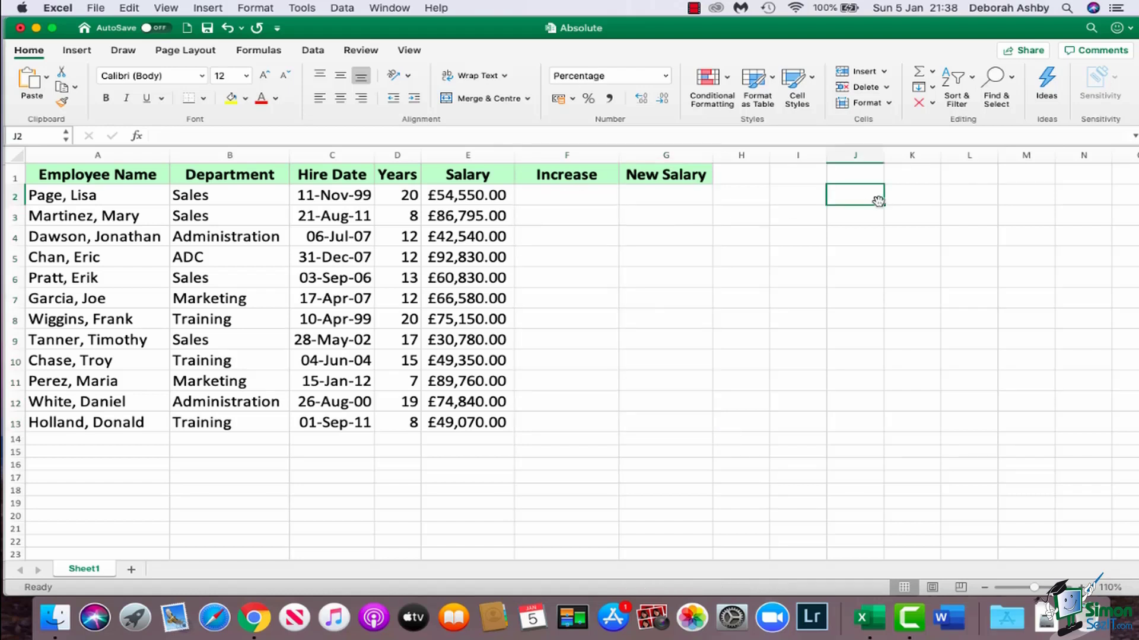
{"action": "type", "text": "2.2%"}
{"action": "key", "text": "Return"}
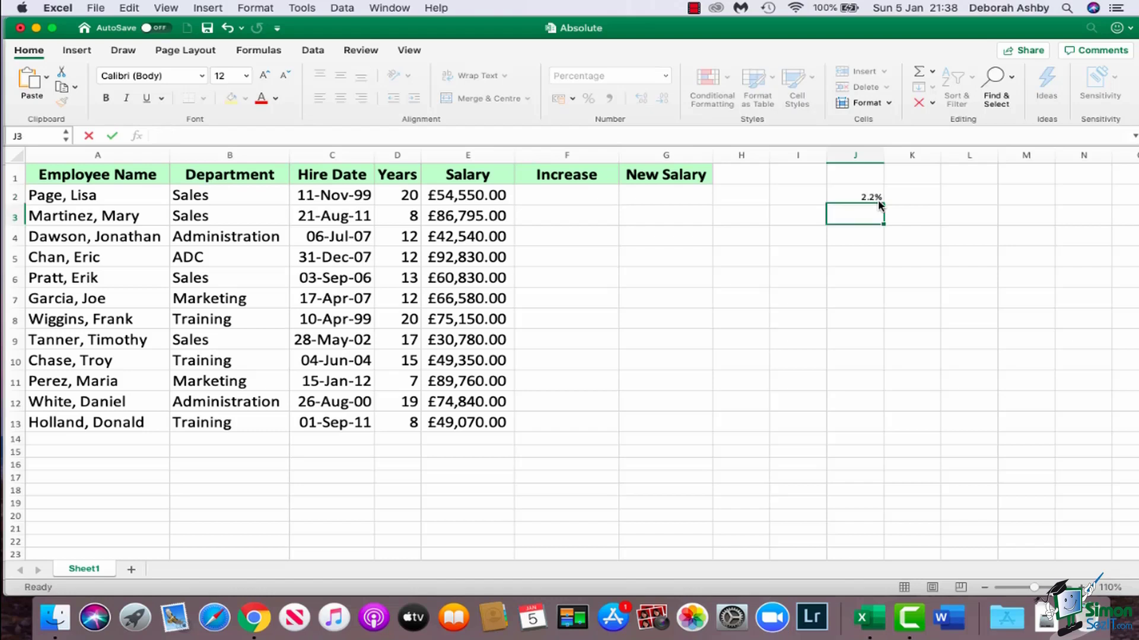
{"action": "left_click", "coordinate": [849, 195]}
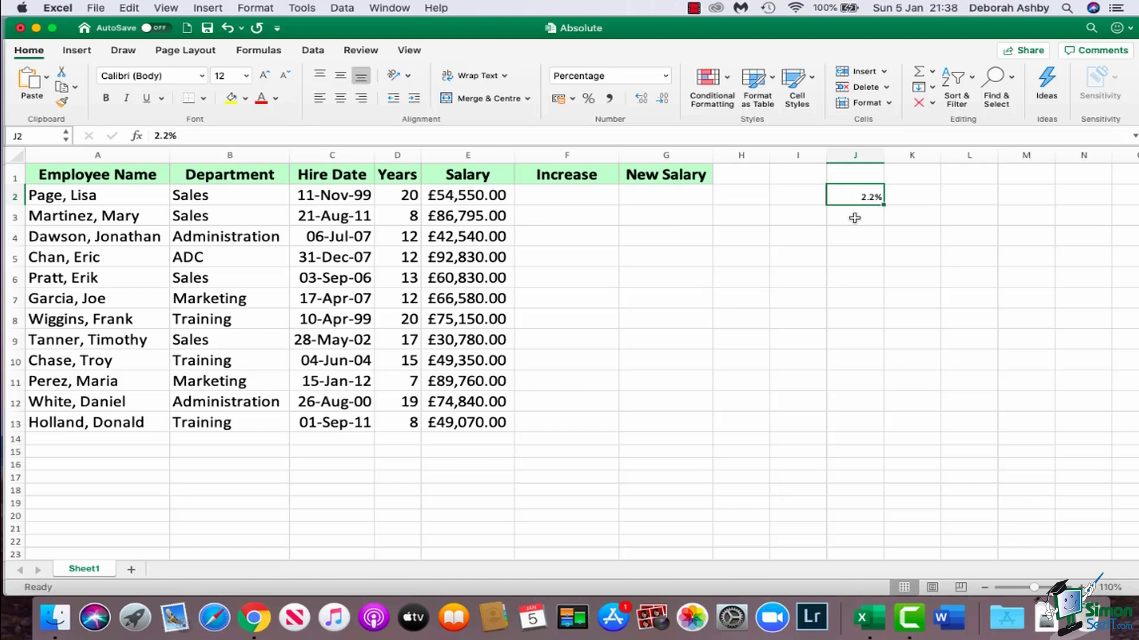
{"action": "key", "text": "Left"}
{"action": "key", "text": "Left"}
{"action": "key", "text": "Left"}
{"action": "key", "text": "Left"}
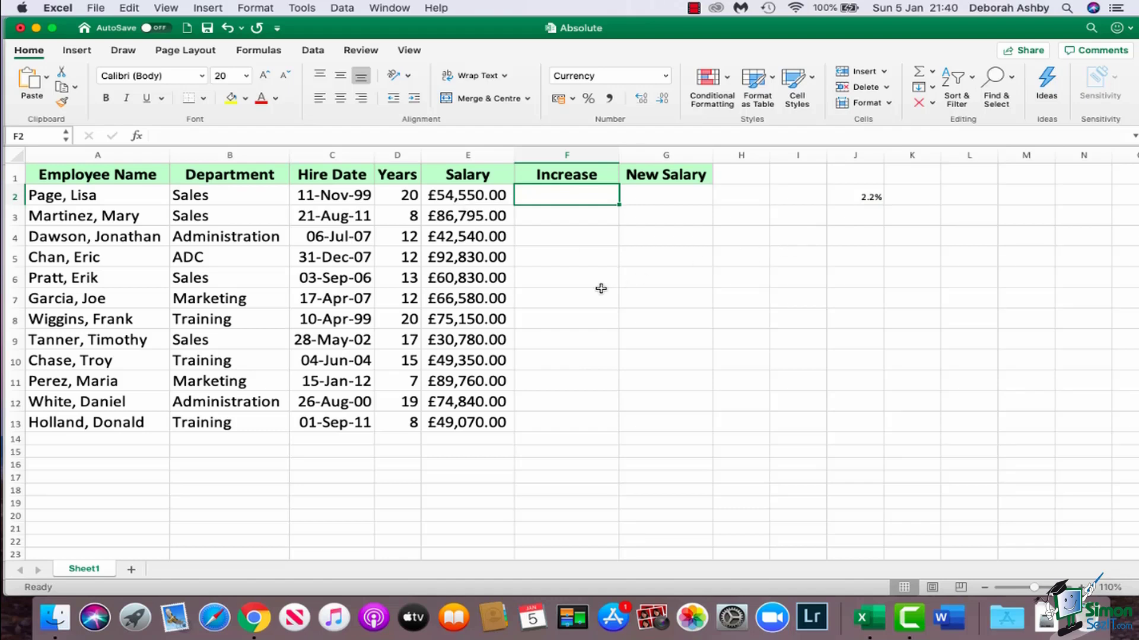
Enter =SUM(E2*J2) in F2, giving the first employee a £1,200.10 increase
{"action": "type", "text": "="}
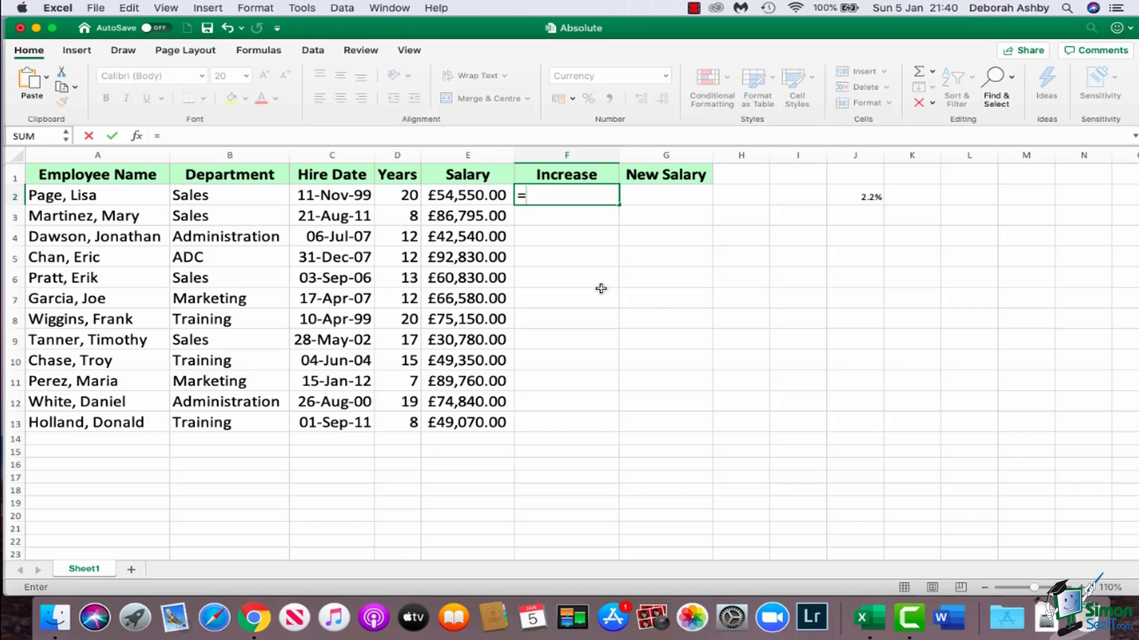
{"action": "type", "text": "SUM("}
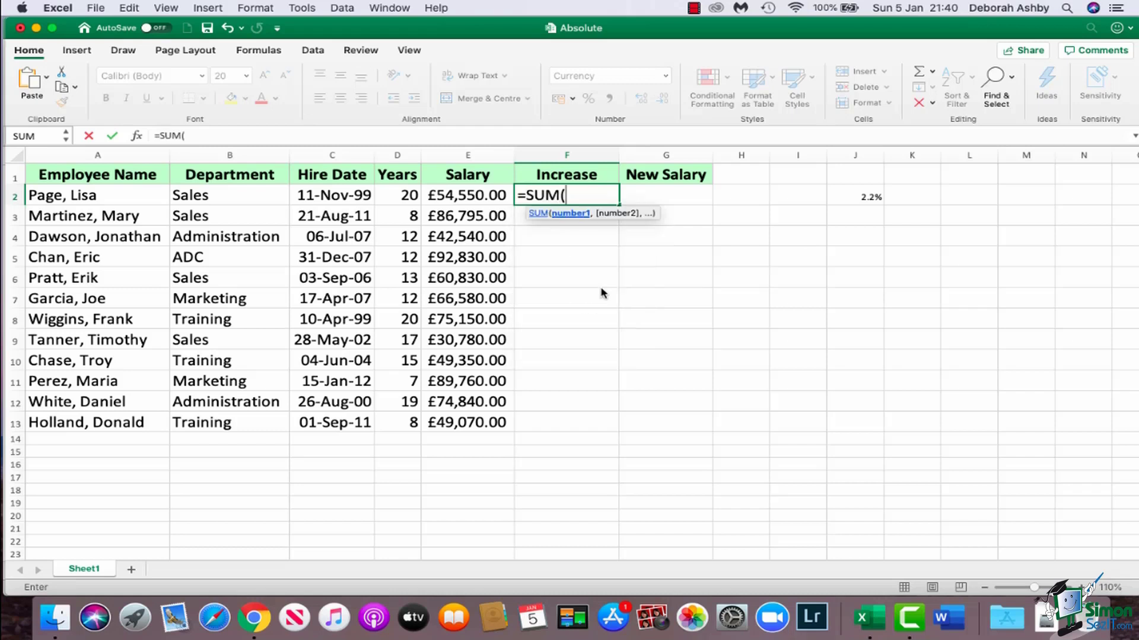
{"action": "left_click", "coordinate": [463, 196]}
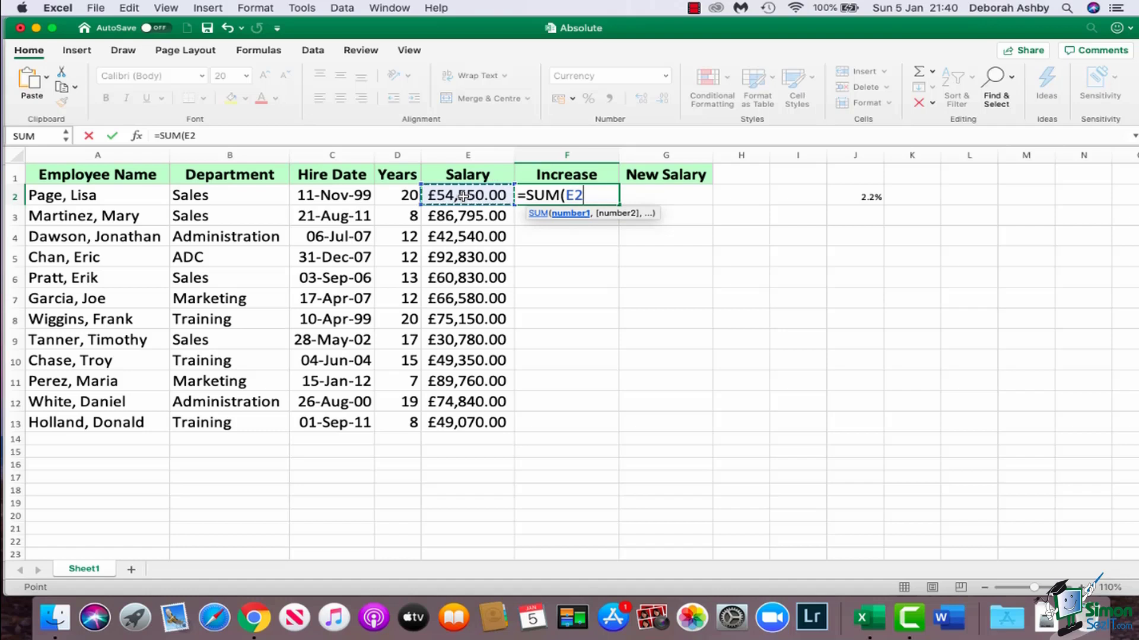
{"action": "type", "text": "*"}
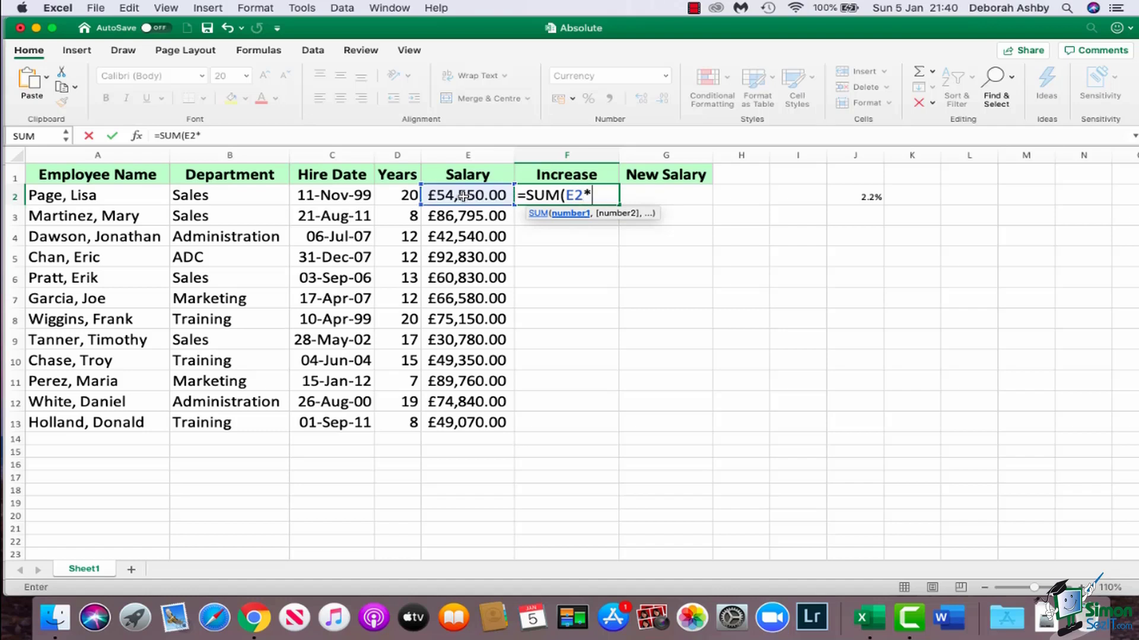
{"action": "left_click", "coordinate": [854, 199]}
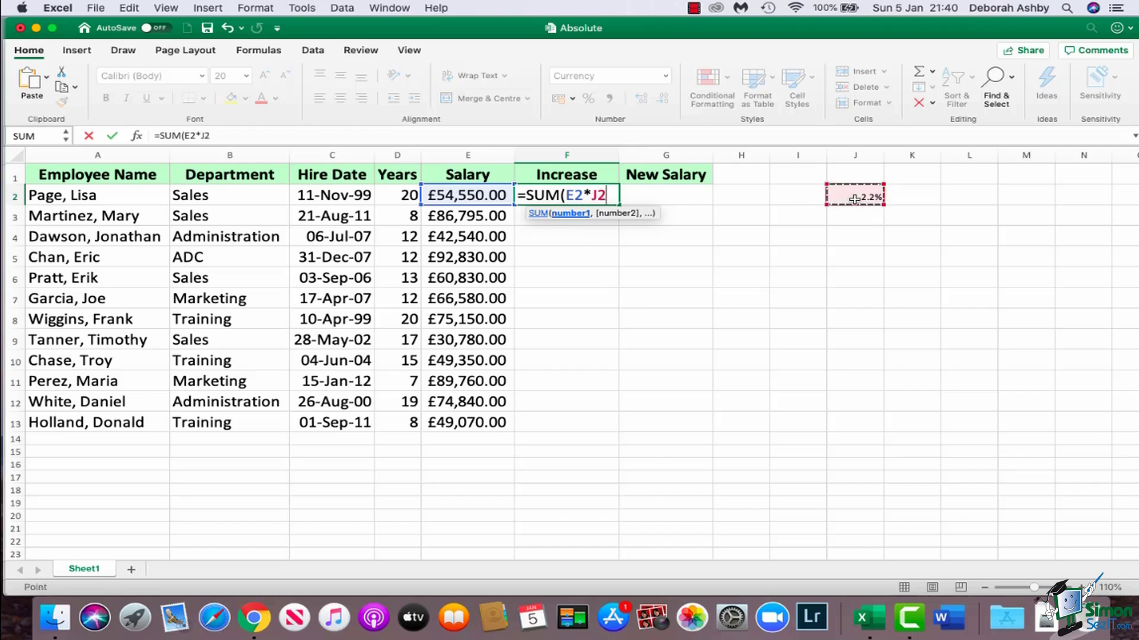
{"action": "type", "text": ")"}
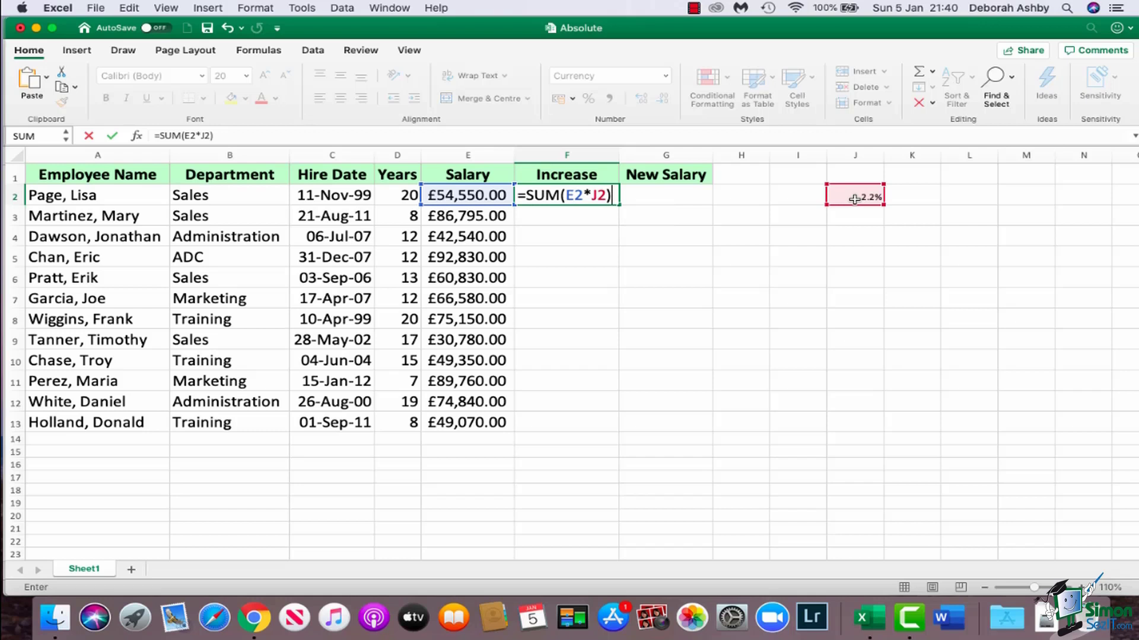
{"action": "key", "text": "Return"}
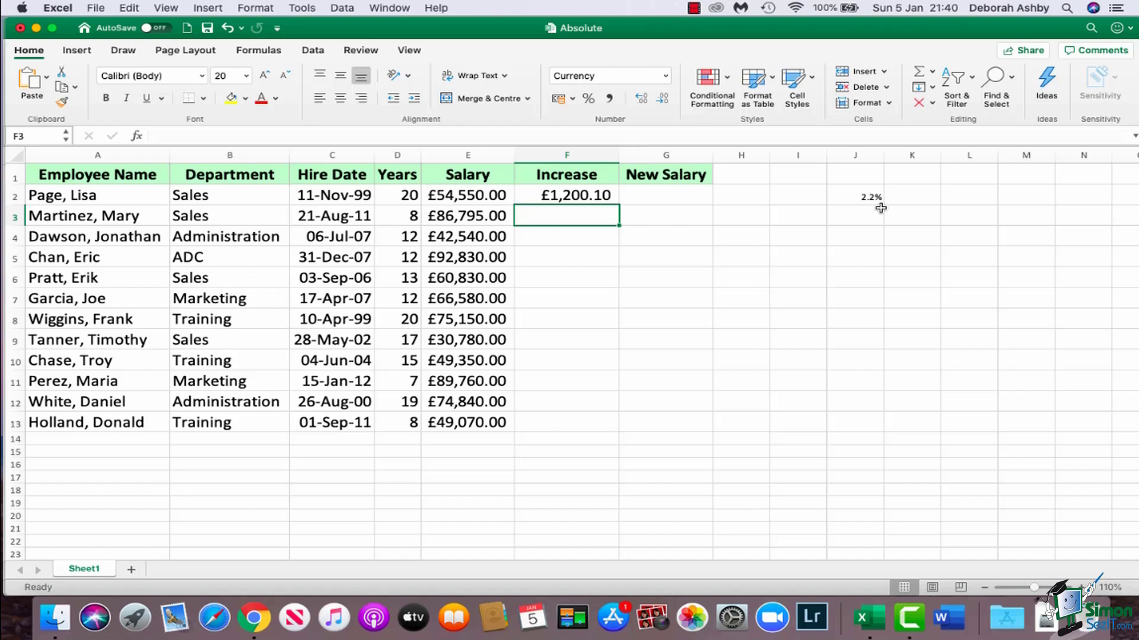
{"action": "left_click", "coordinate": [596, 199]}
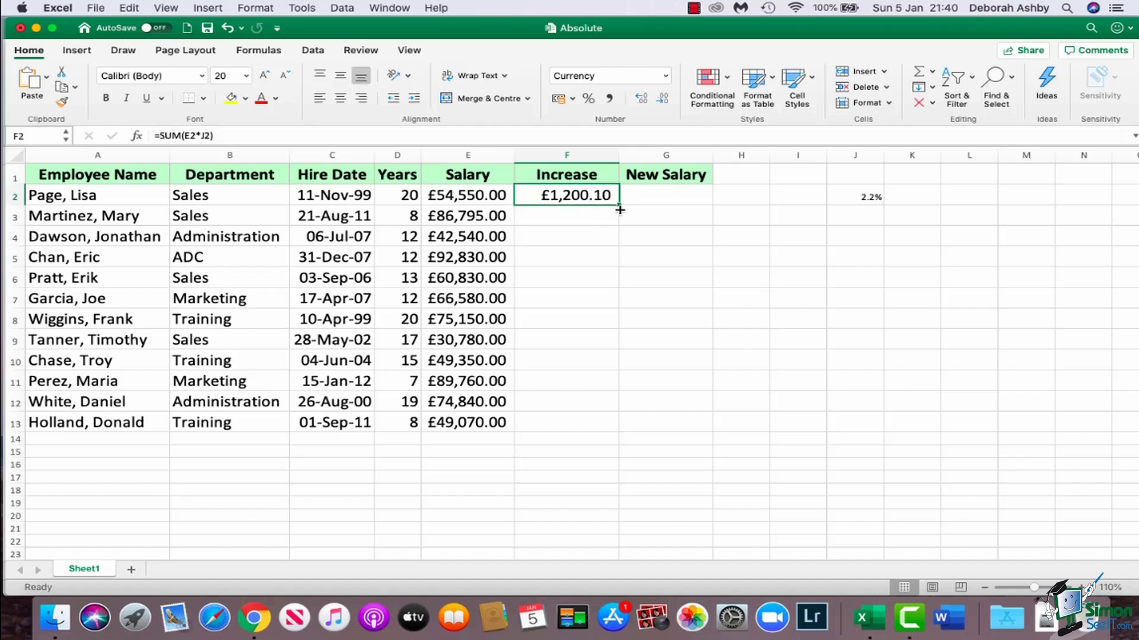
Copy the F2 formula to F13 and show F3 and F7 reference the empty J3 and J7
{"action": "left_click_drag", "start_coordinate": [619, 205], "coordinate": [615, 437]}
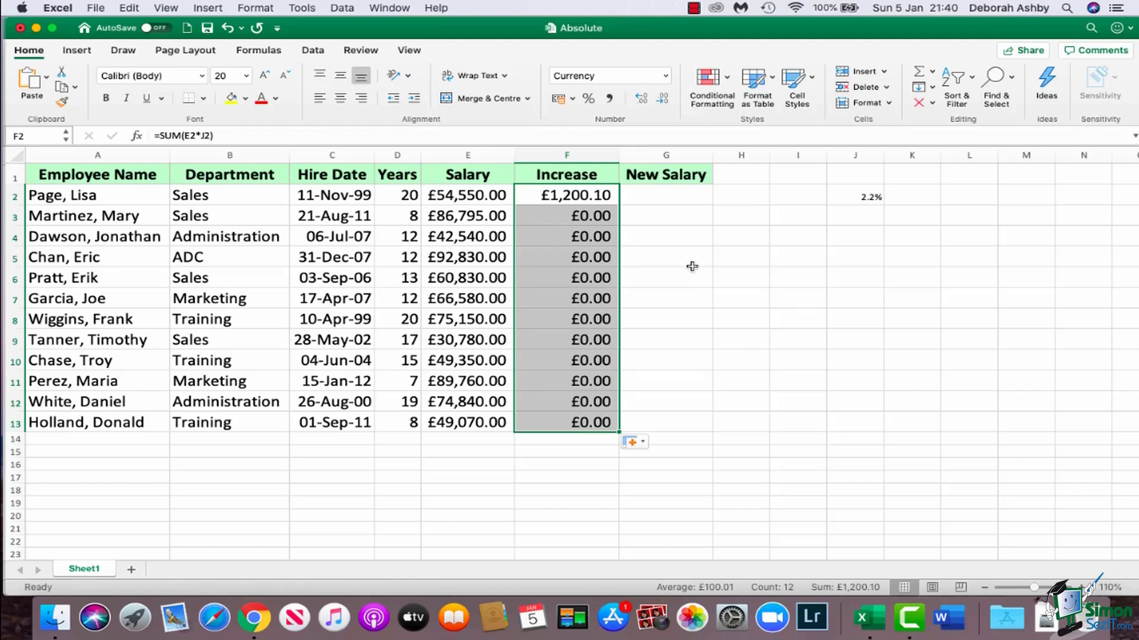
{"action": "left_click", "coordinate": [586, 221]}
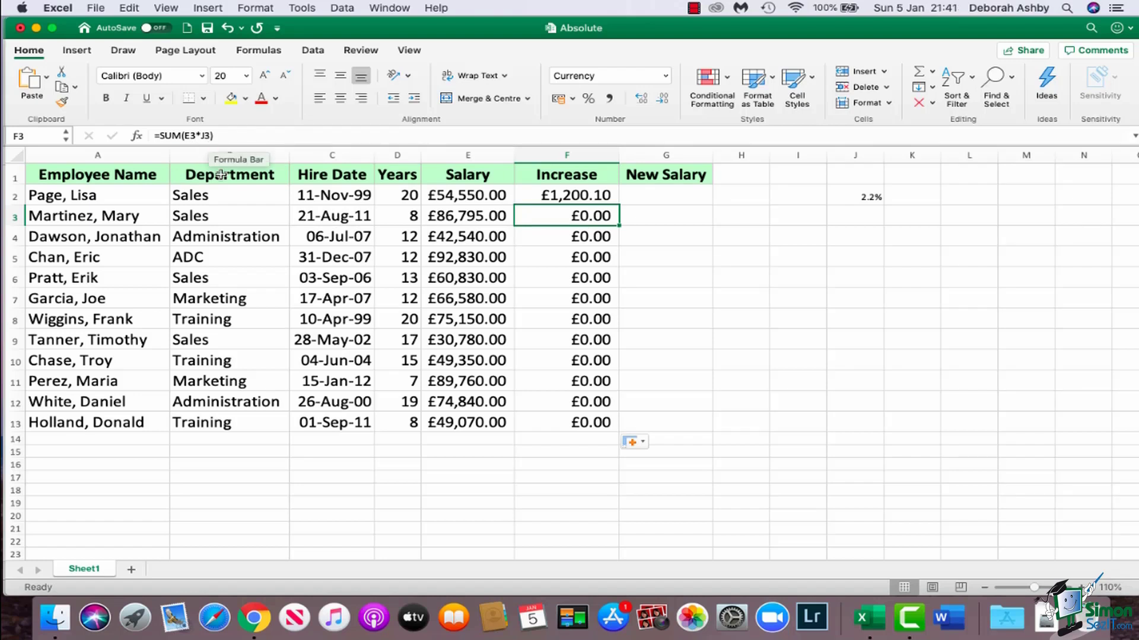
{"action": "left_click", "coordinate": [459, 218]}
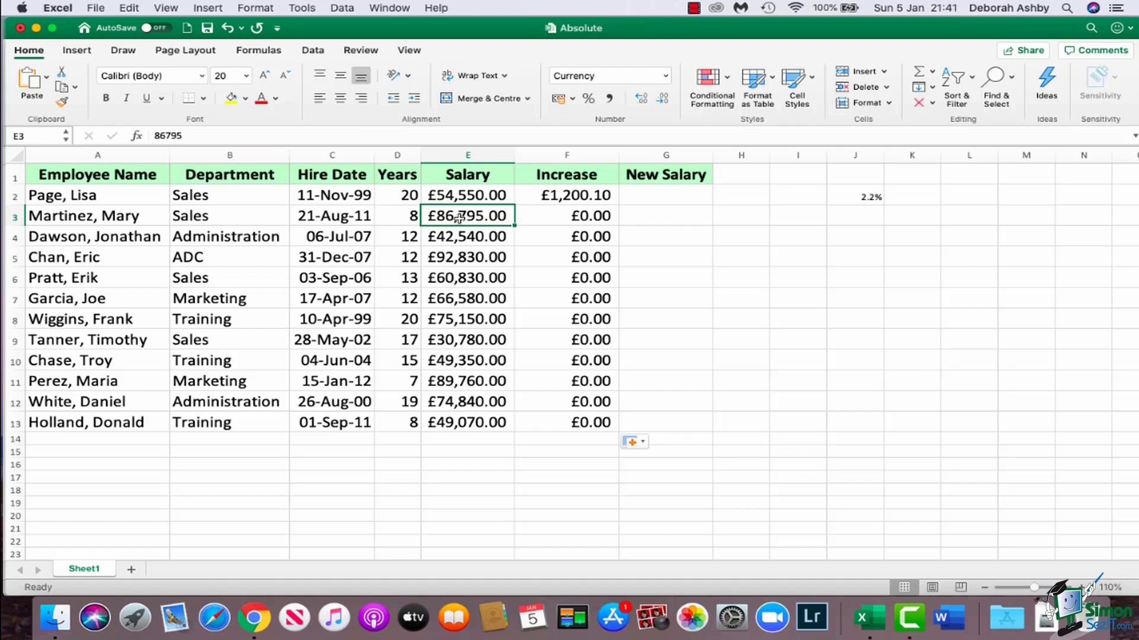
{"action": "left_click", "coordinate": [854, 217]}
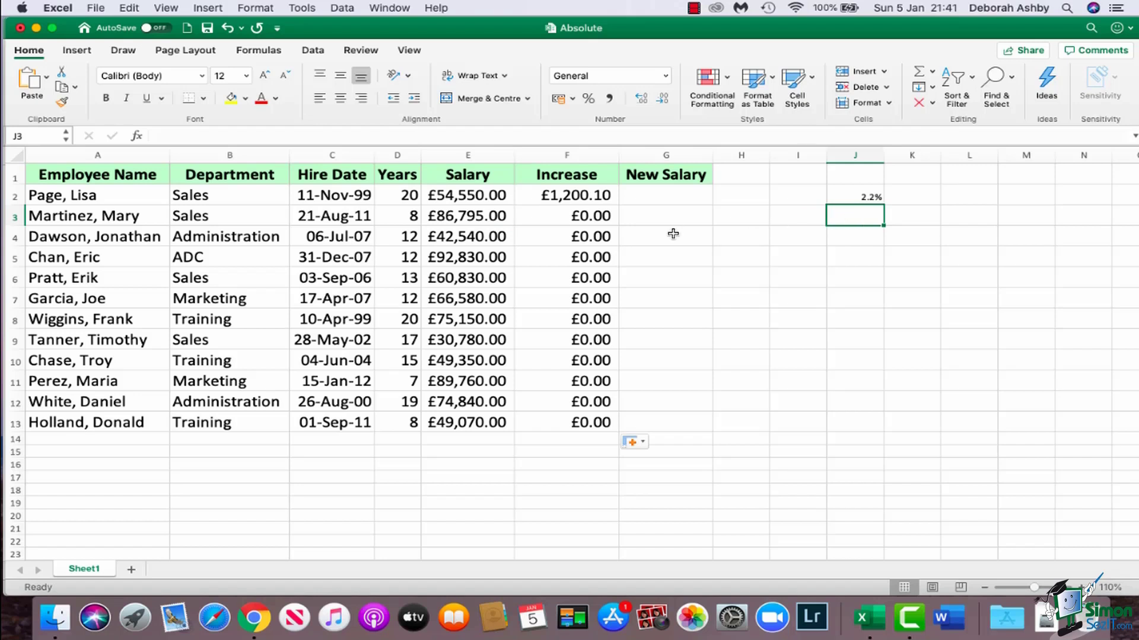
{"action": "left_click", "coordinate": [559, 301]}
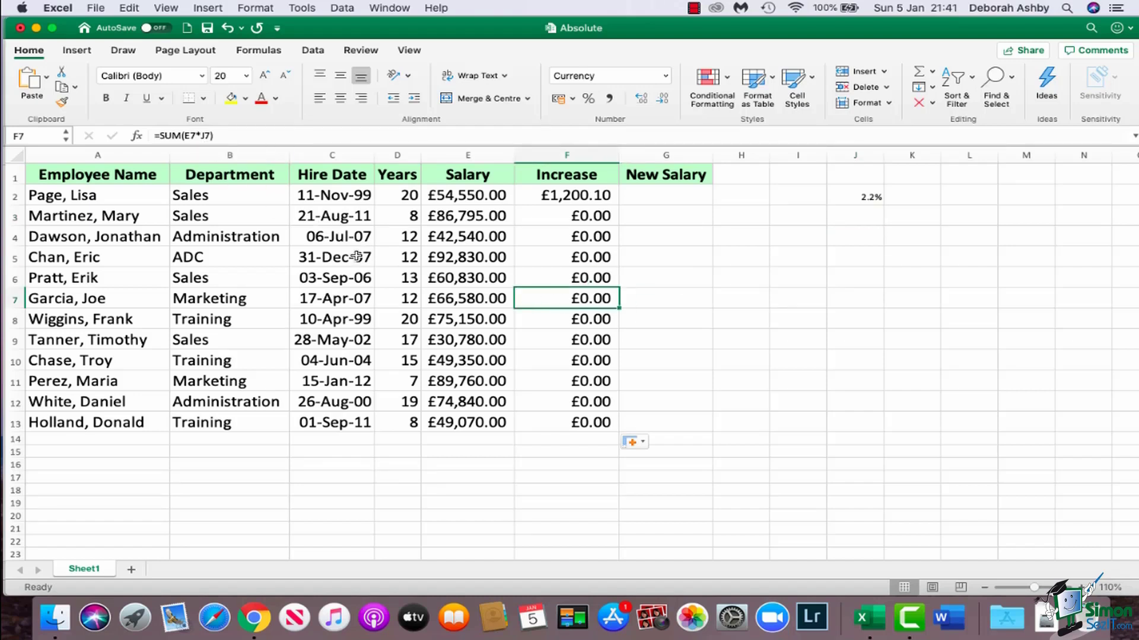
{"action": "left_click", "coordinate": [470, 300]}
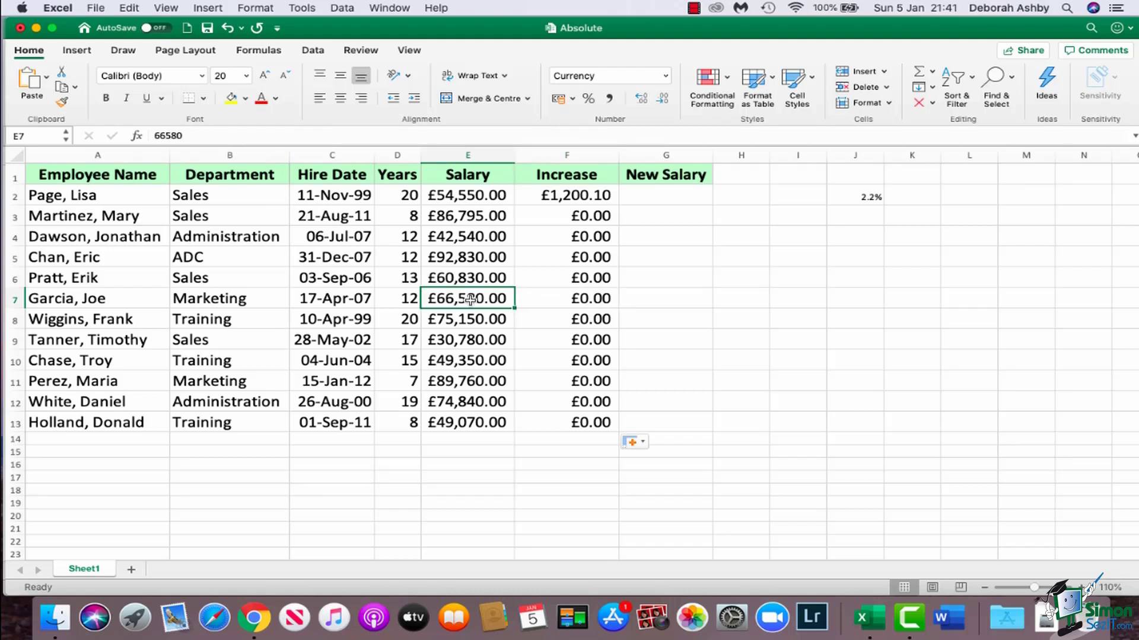
{"action": "left_click", "coordinate": [852, 304]}
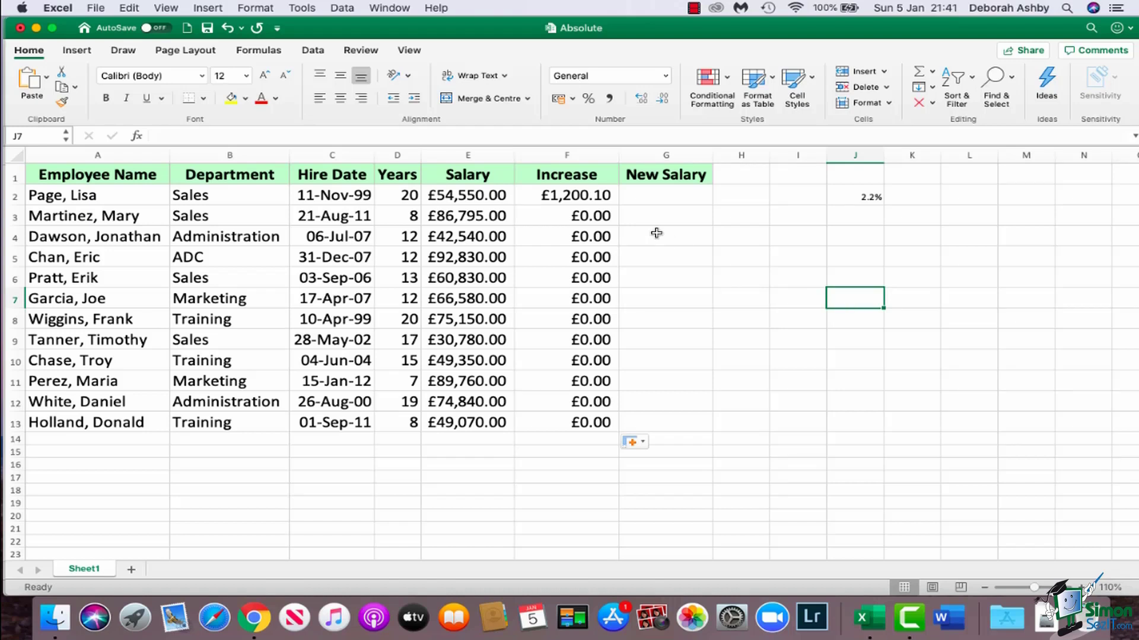
{"action": "left_click", "coordinate": [587, 195]}
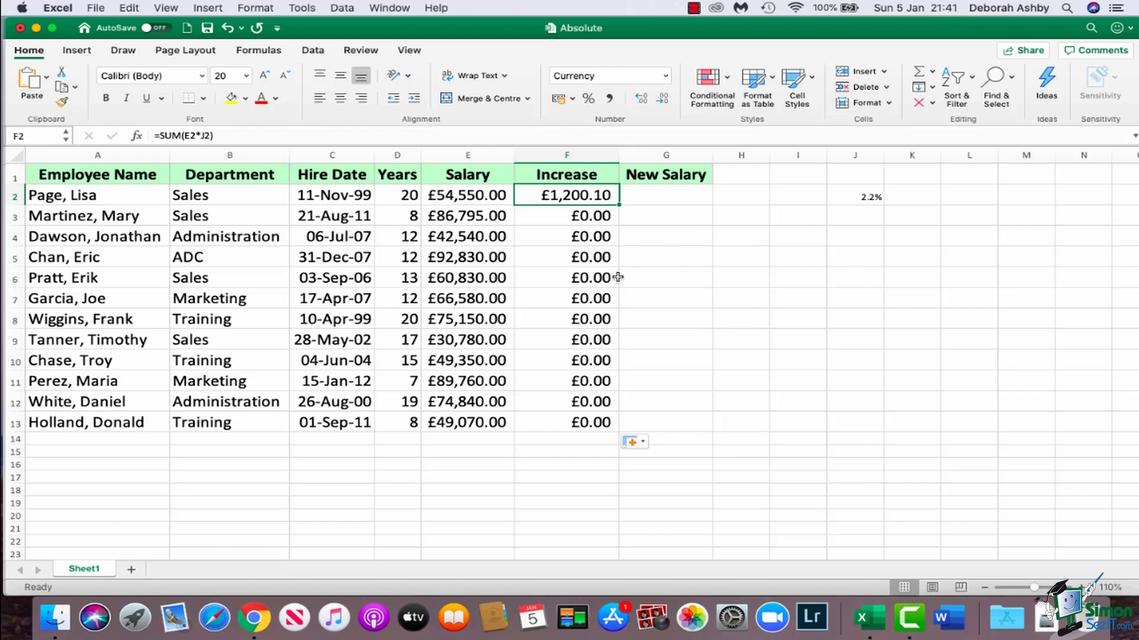
Highlight salaries E2:E10 and the rate in J2, then select the Increase results F2:F13
{"action": "left_click", "coordinate": [468, 196]}
{"action": "left_click_drag", "start_coordinate": [467, 196], "coordinate": [469, 354]}
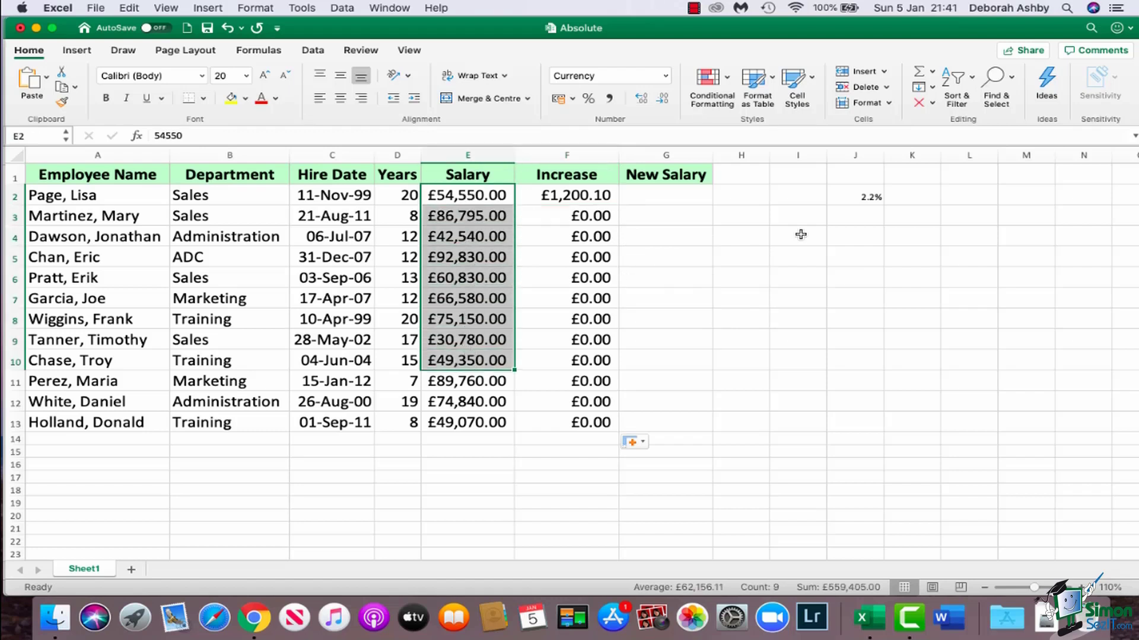
{"action": "left_click", "coordinate": [860, 202]}
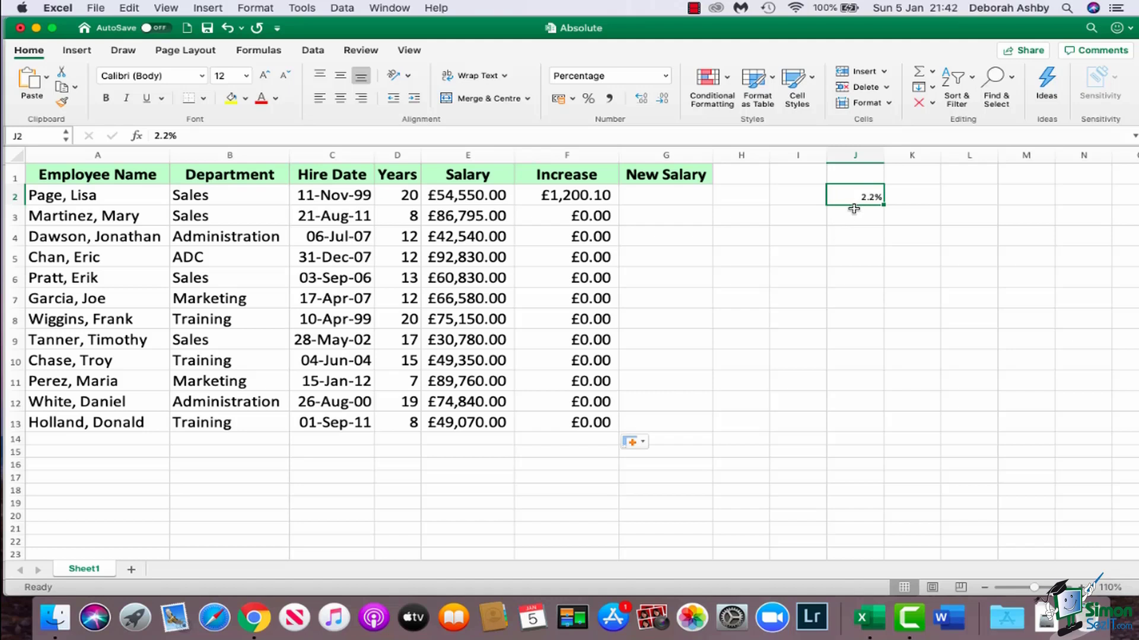
{"action": "left_click_drag", "start_coordinate": [588, 202], "coordinate": [594, 424]}
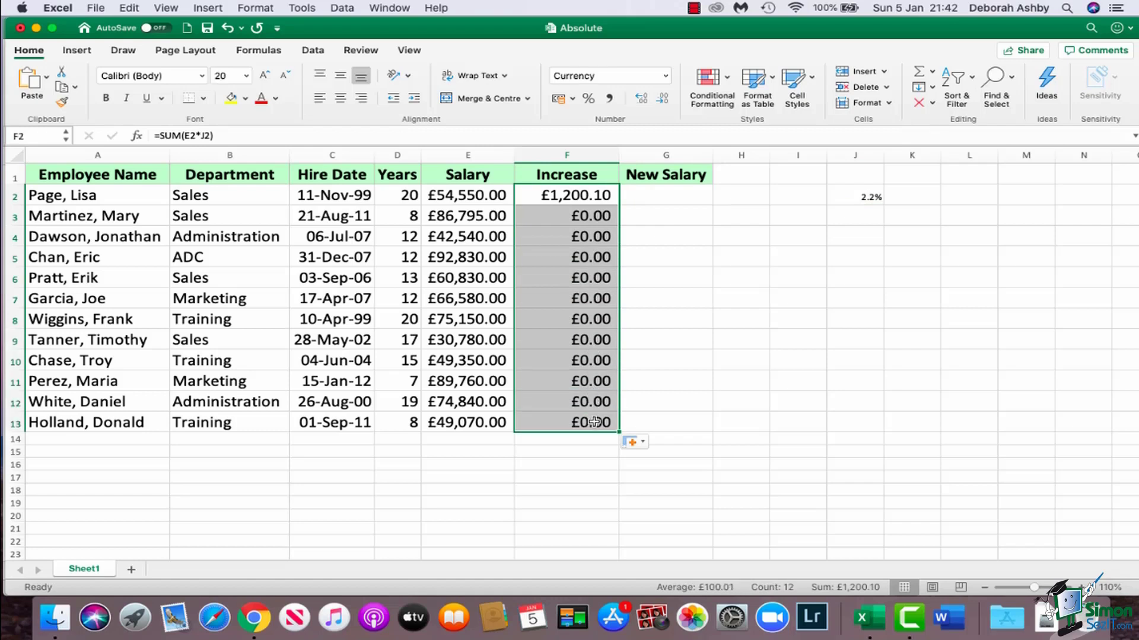
Clear F2:F13 and enter =SUM(E2*$J$2) in F2, locking the rate with F4
{"action": "key", "text": "Delete"}
{"action": "left_click", "coordinate": [586, 194]}
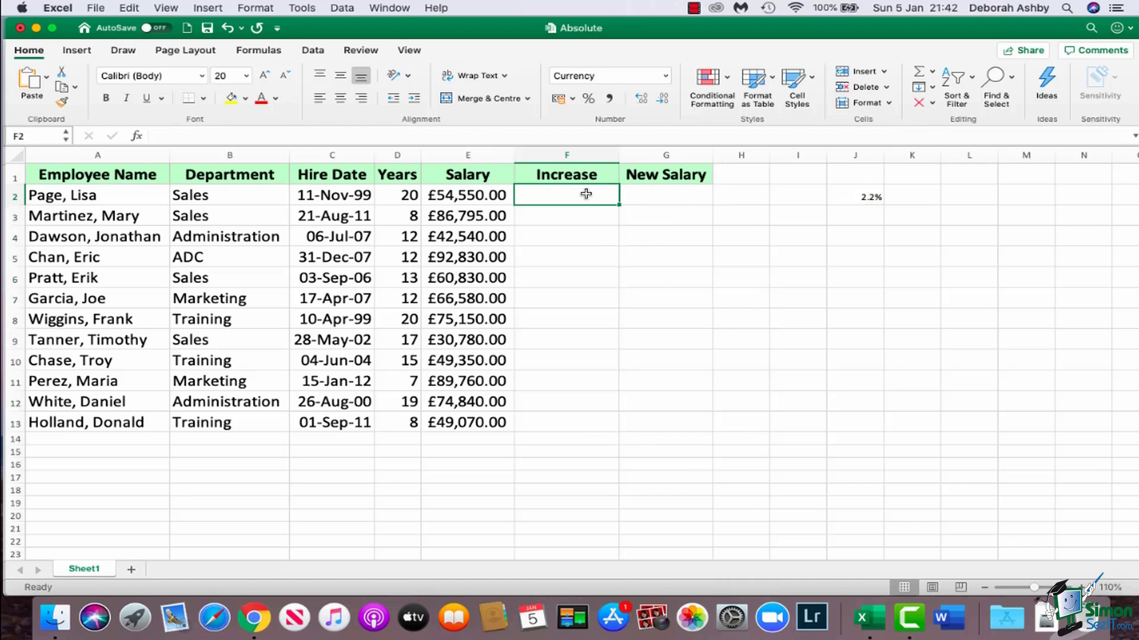
{"action": "type", "text": "=SUM"}
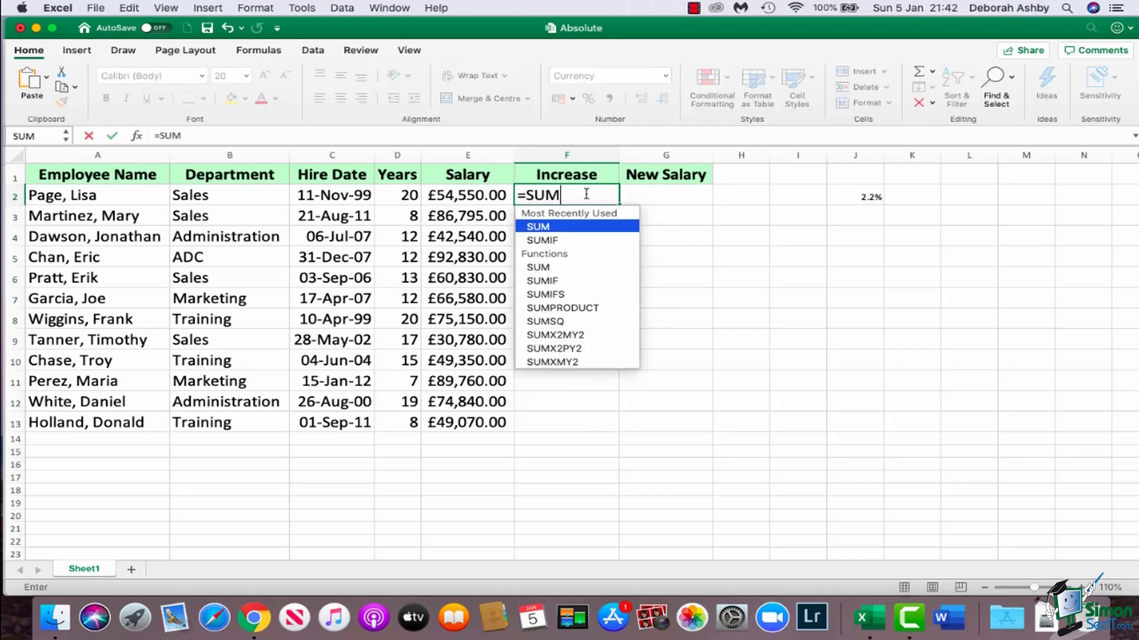
{"action": "type", "text": "("}
{"action": "left_click", "coordinate": [468, 198]}
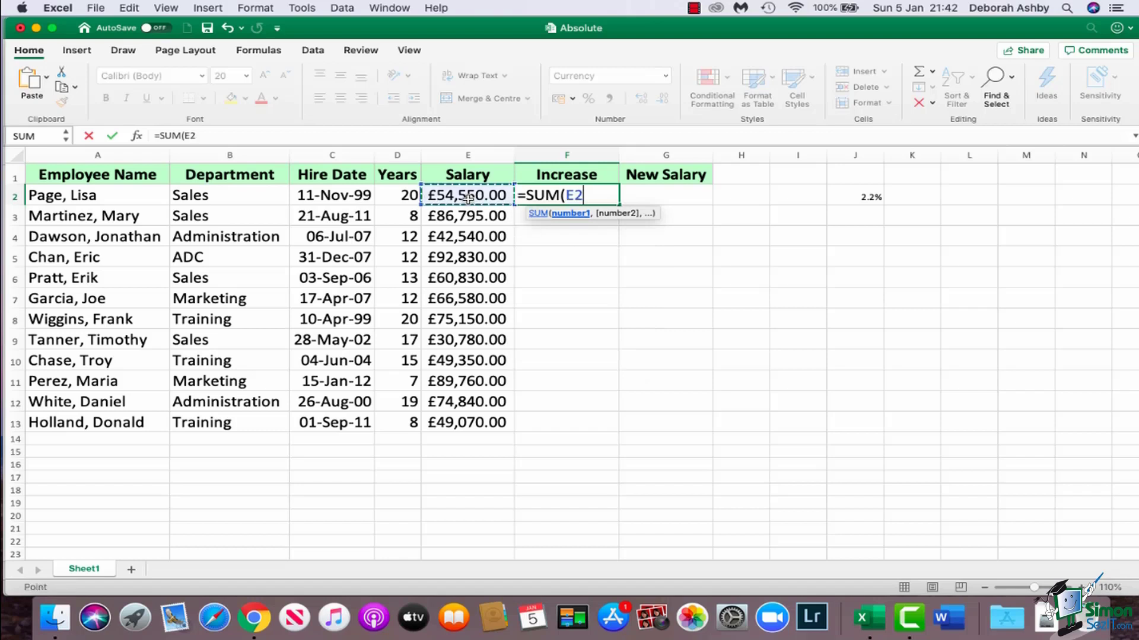
{"action": "type", "text": "*"}
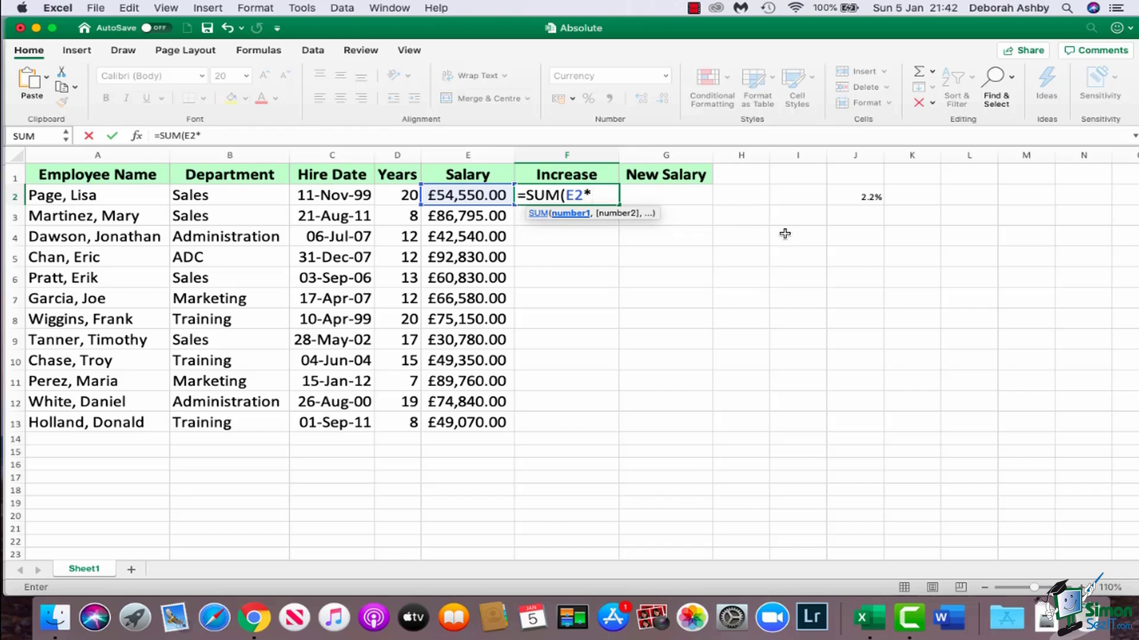
{"action": "left_click", "coordinate": [867, 199]}
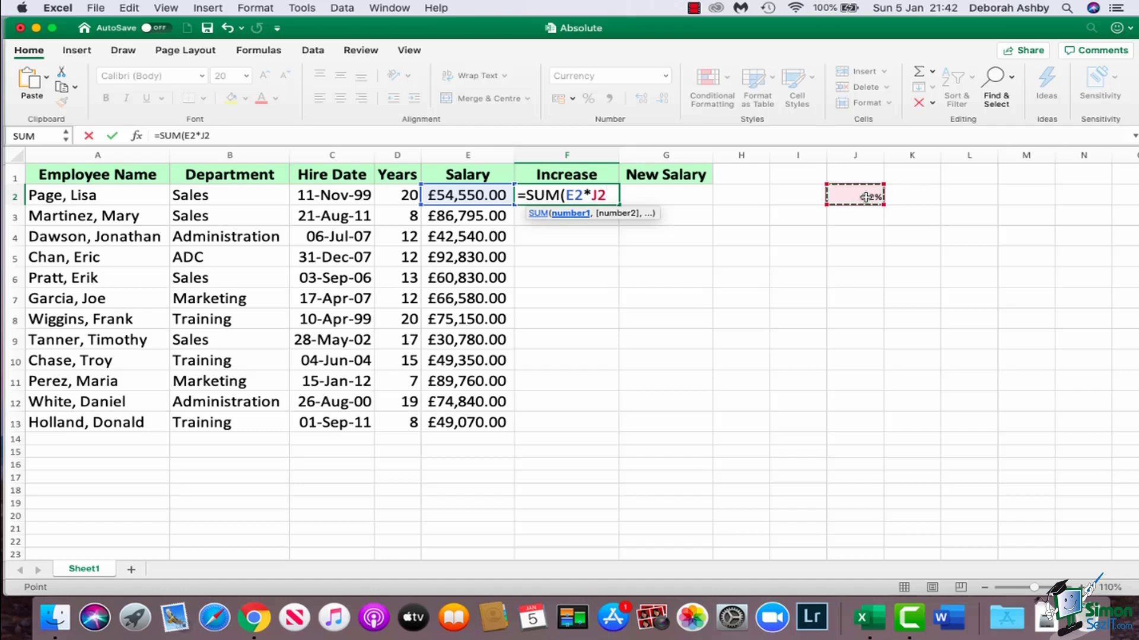
{"action": "key", "text": "F4"}
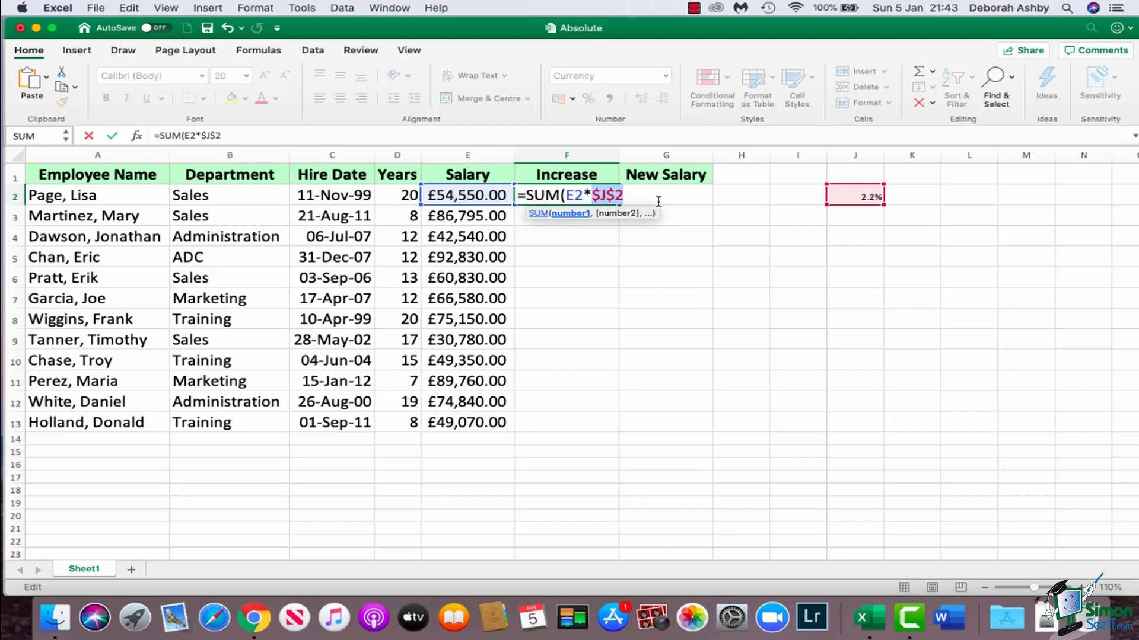
{"action": "type", "text": ")"}
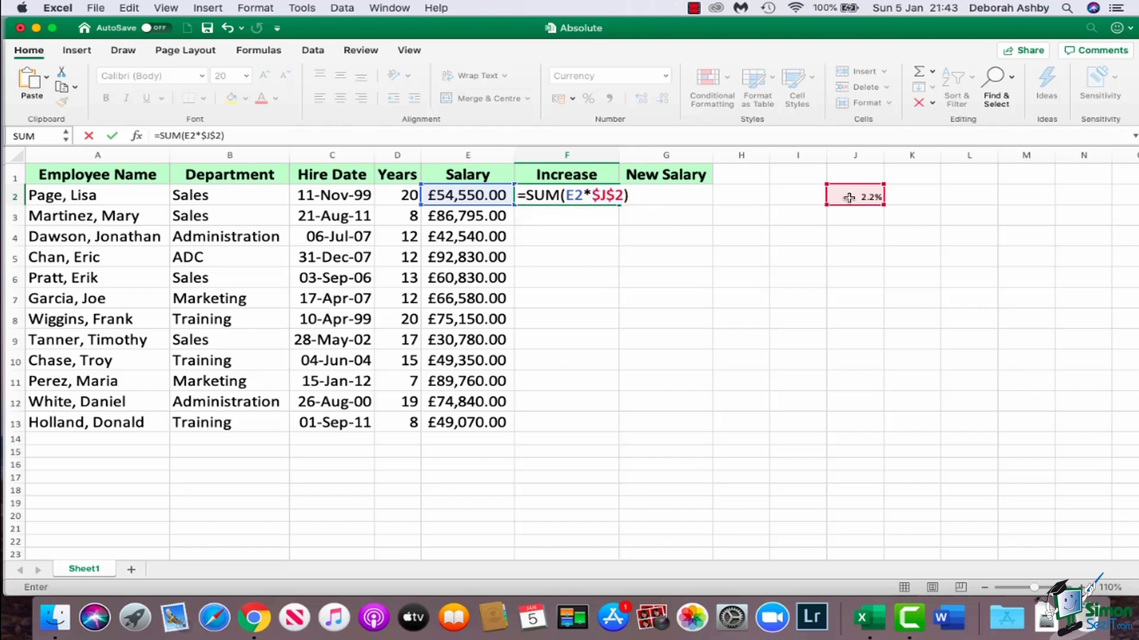
{"action": "key", "text": "Return"}
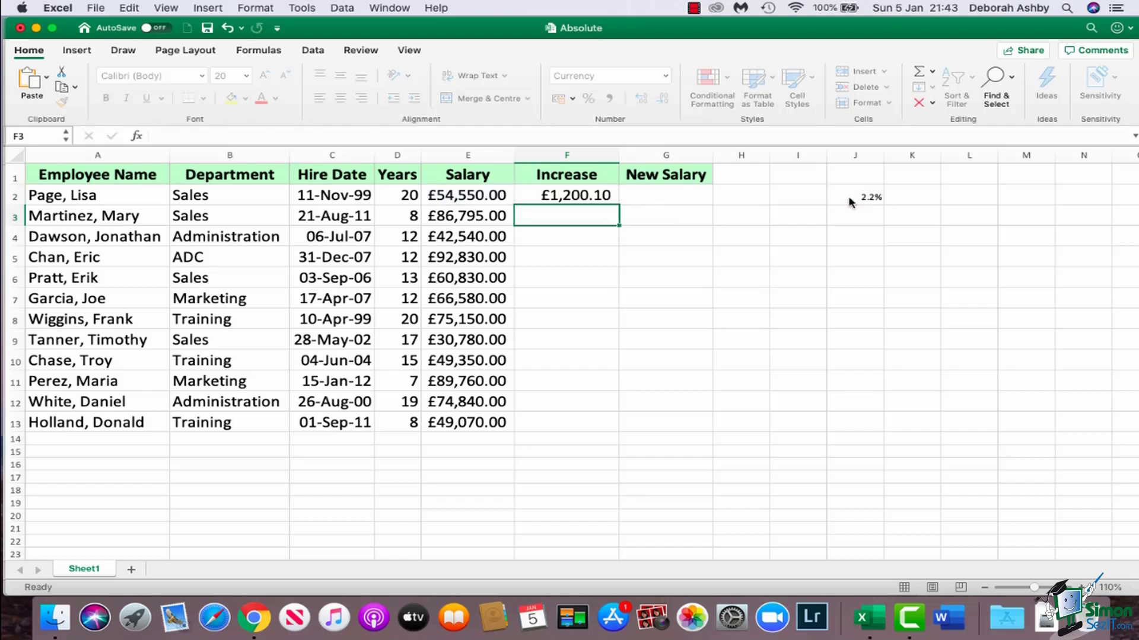
Fill the absolute-rate formula down to F13 and confirm F7 reads =SUM(E7*$J$2)
{"action": "left_click", "coordinate": [593, 199]}
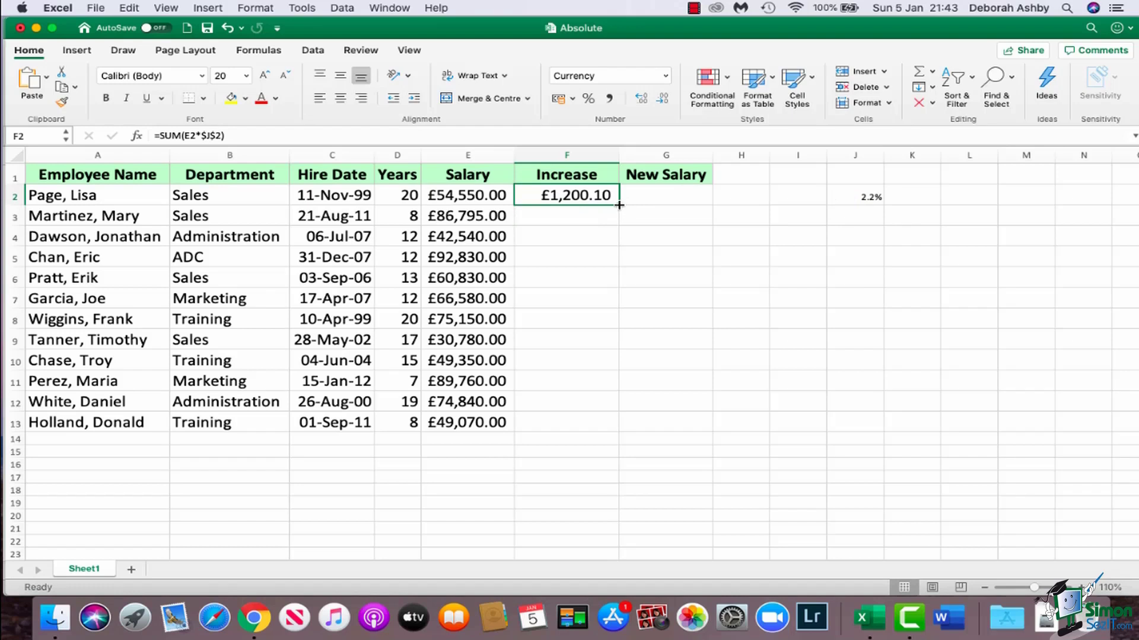
{"action": "left_click_drag", "start_coordinate": [618, 205], "coordinate": [608, 428]}
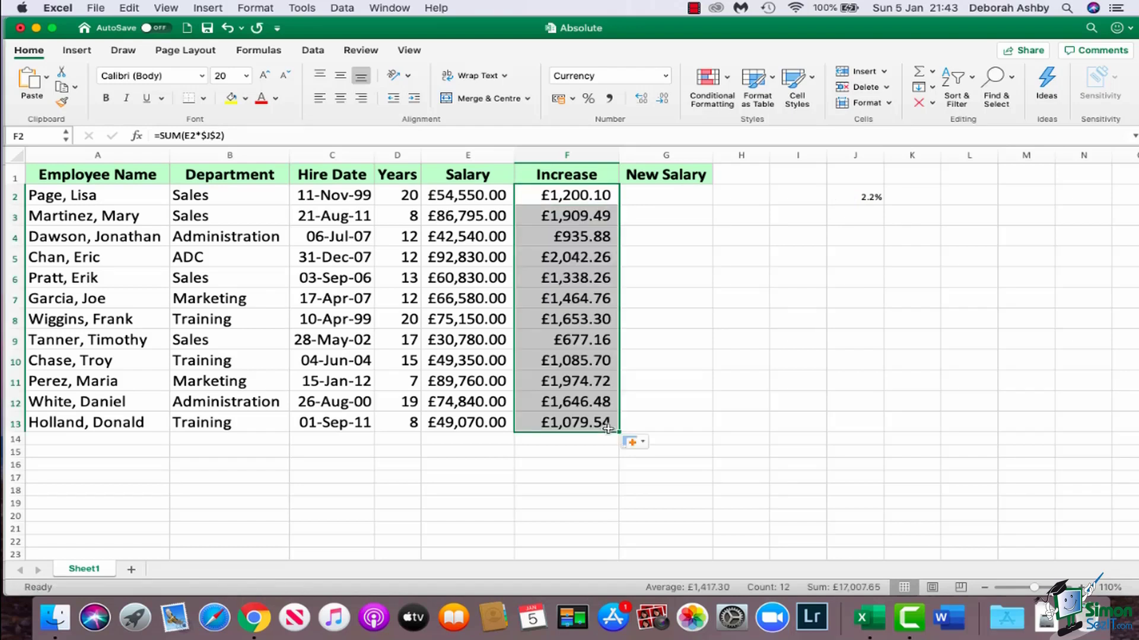
{"action": "left_click", "coordinate": [570, 298]}
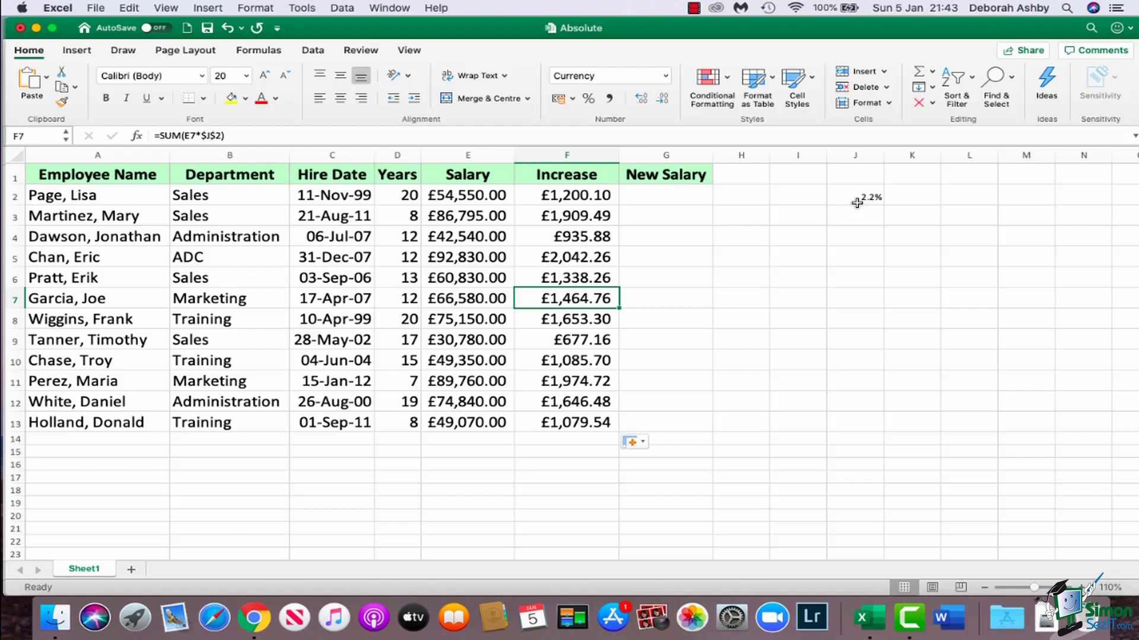
{"action": "left_click", "coordinate": [672, 196]}
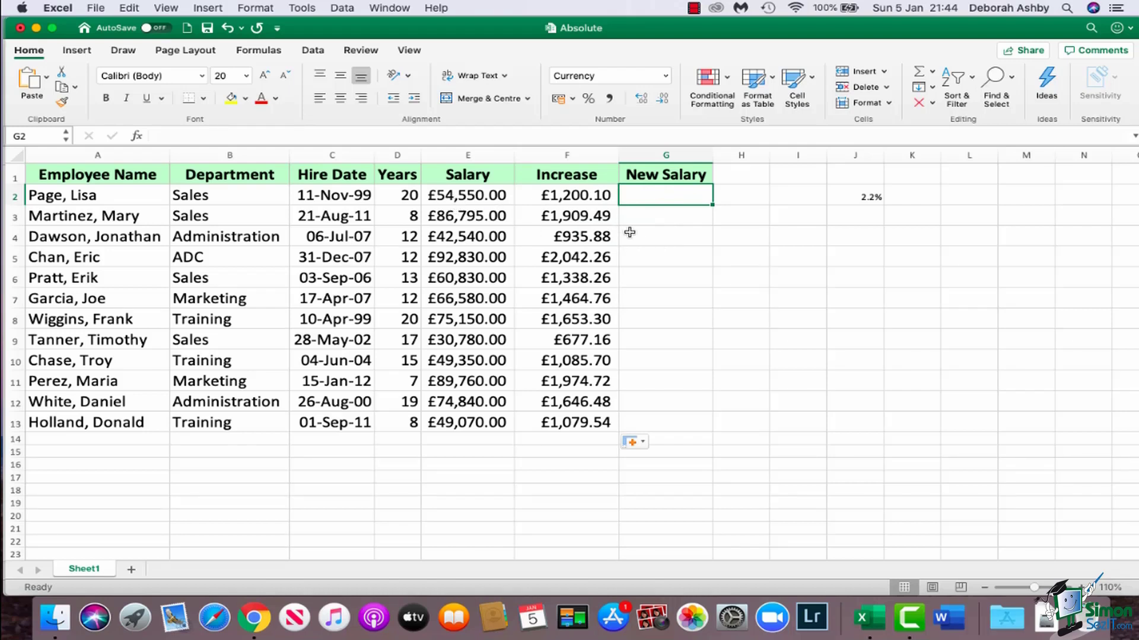
Enter =SUM(E2+F2) in G2, giving a New Salary of £55,750.10
{"action": "type", "text": "=SUM("}
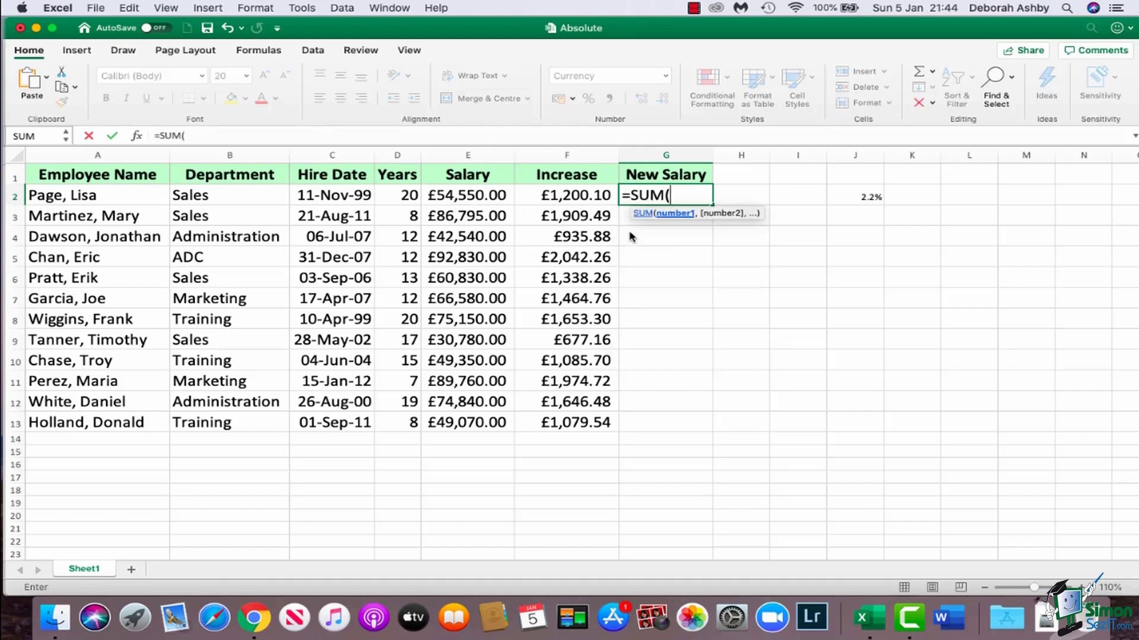
{"action": "left_click", "coordinate": [486, 195]}
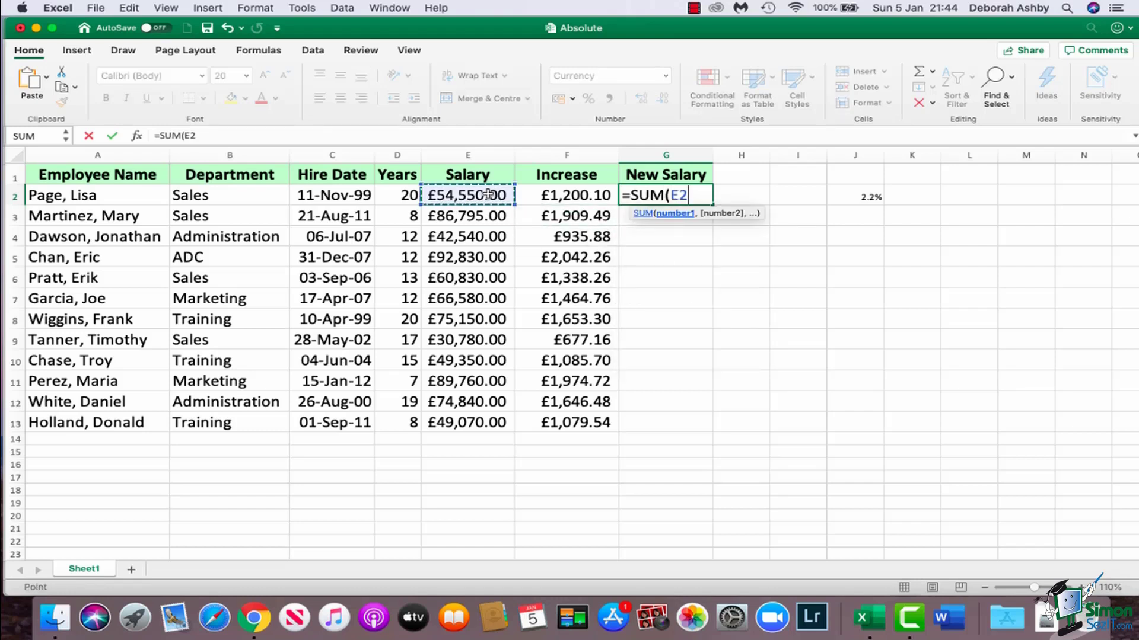
{"action": "type", "text": "+"}
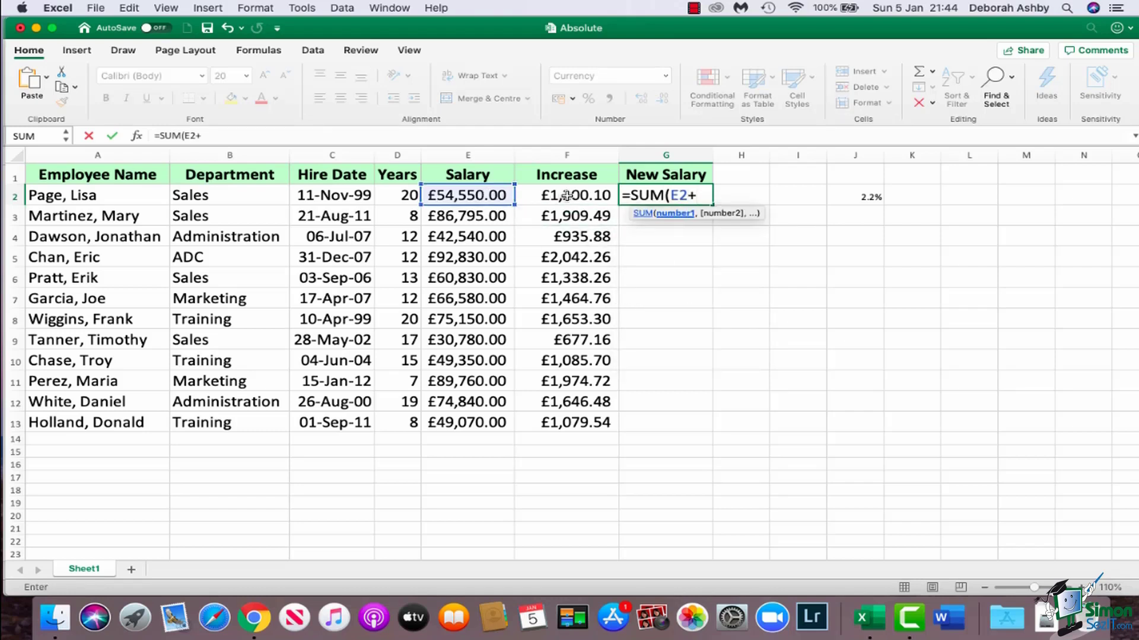
{"action": "left_click", "coordinate": [564, 196]}
{"action": "type", "text": ")"}
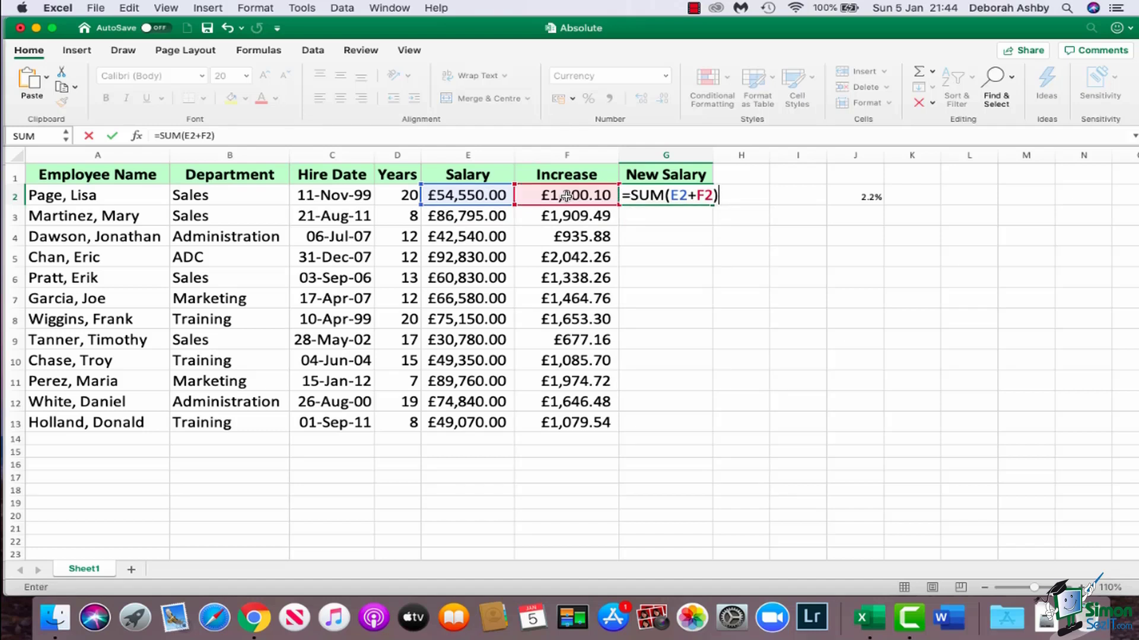
{"action": "key", "text": "Return"}
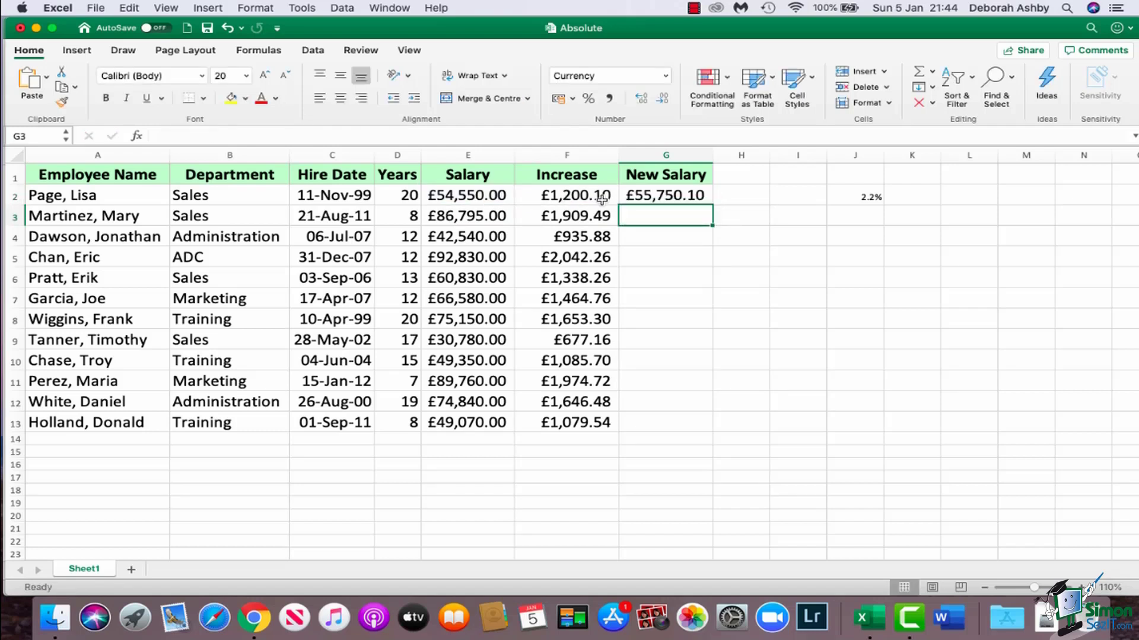
Fill the New Salary formula down to G13, ending at £50,149.54
{"action": "left_click", "coordinate": [639, 200]}
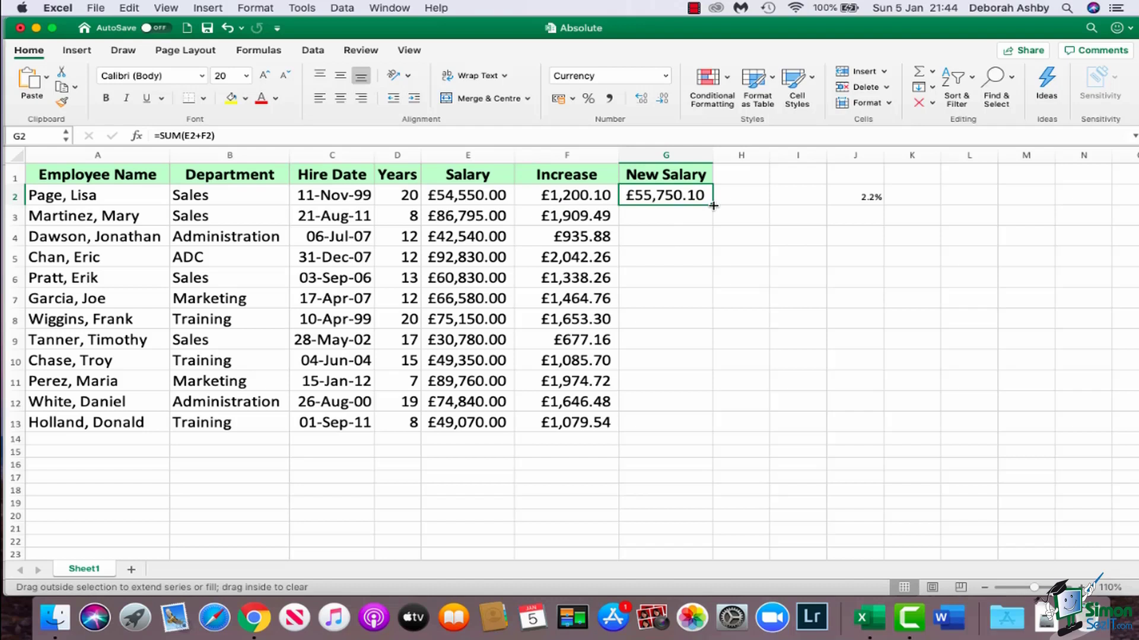
{"action": "left_click_drag", "start_coordinate": [713, 205], "coordinate": [700, 437]}
{"action": "left_click", "coordinate": [802, 372]}
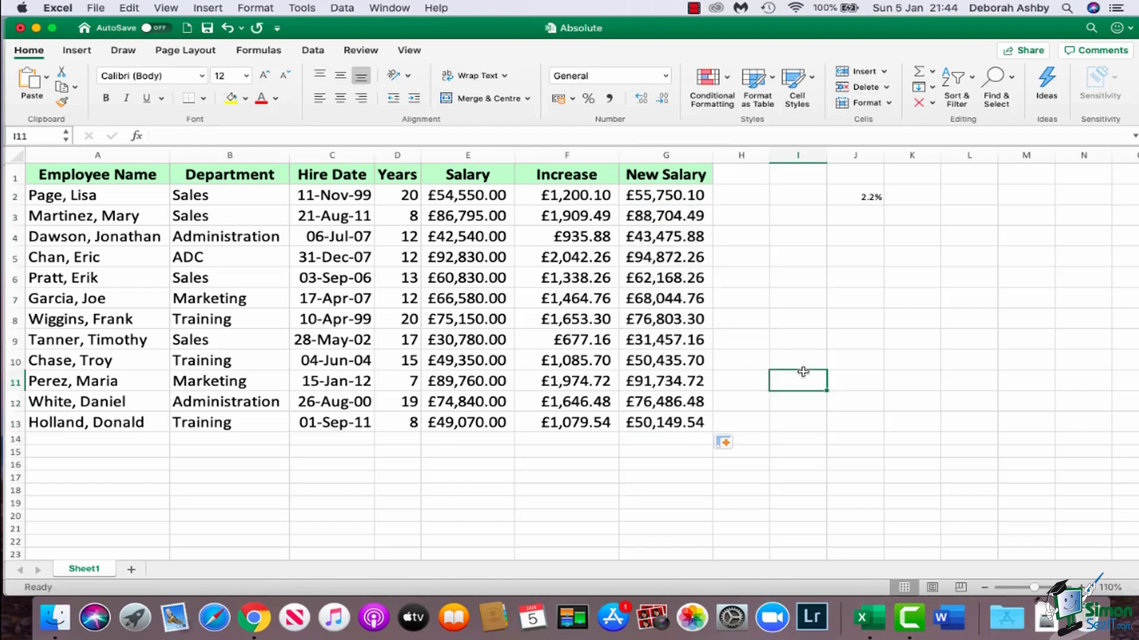